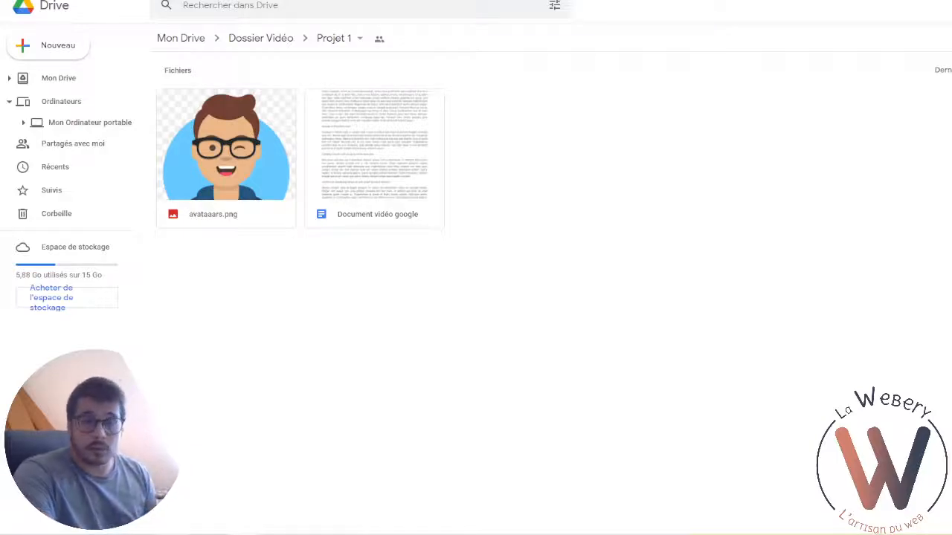
right_click(478, 171)
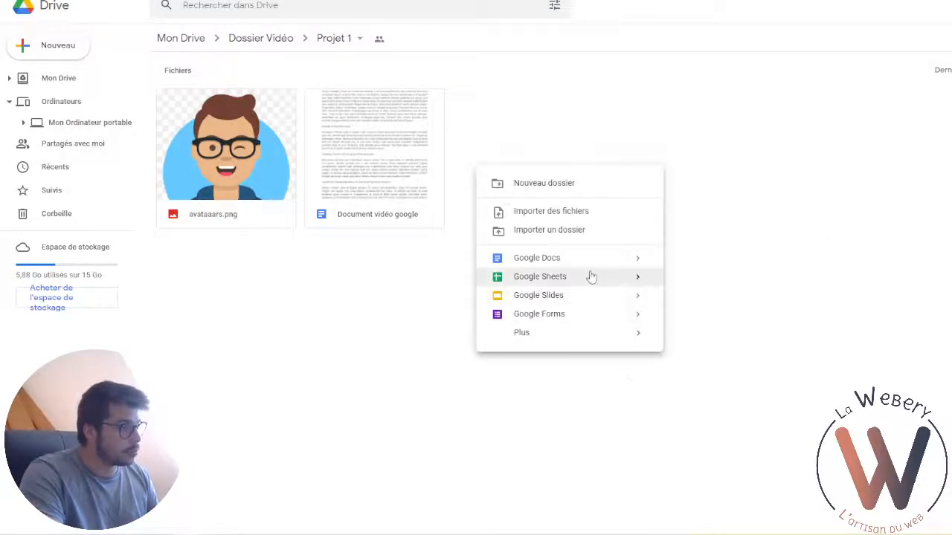
mouse_move(637, 260)
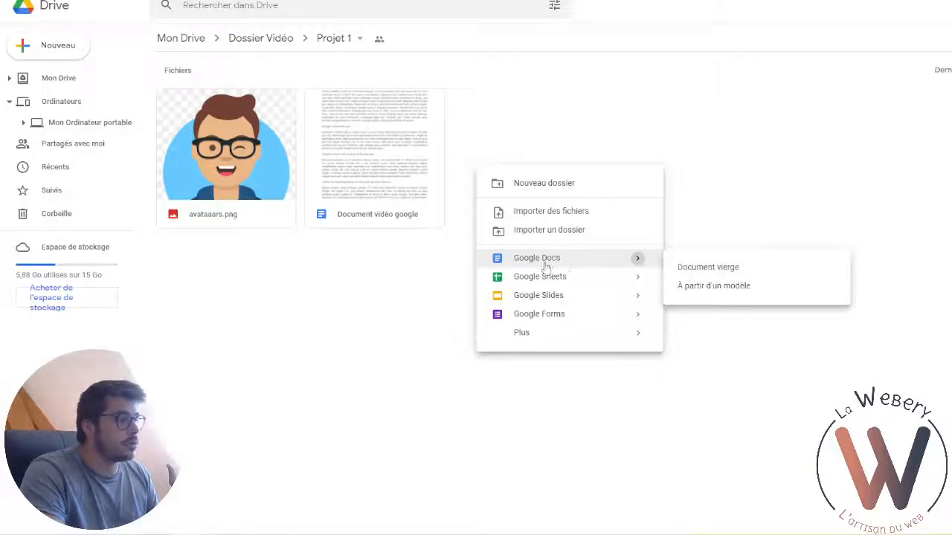
click(344, 297)
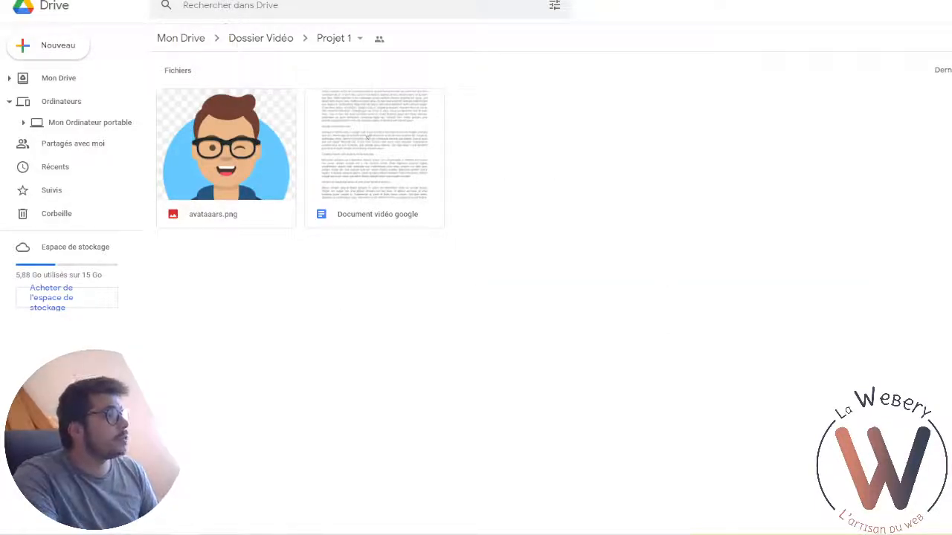
Open the "Document vidéo google" document from the Projet 1 folder
double_click(364, 131)
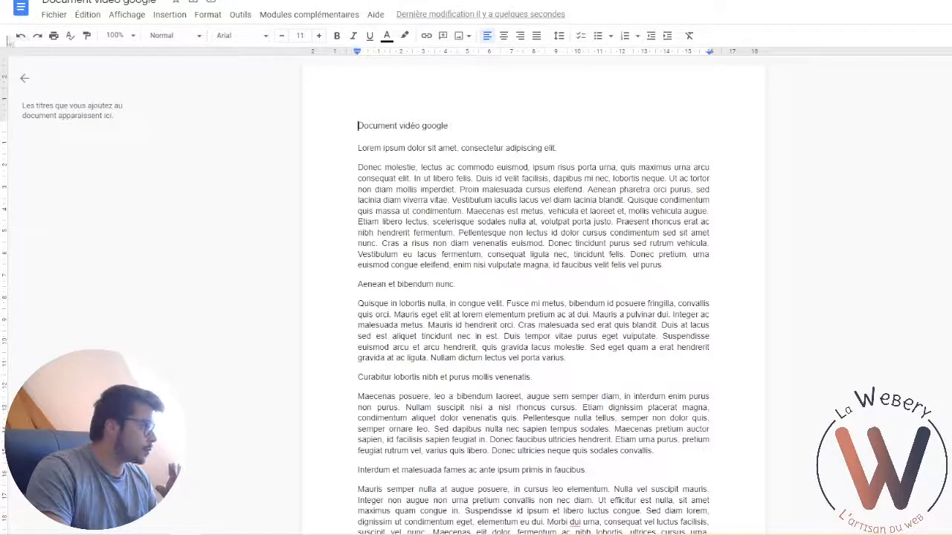
Examine the insertable elements, paragraph styles, available fonts and the document's editable name
click(172, 16)
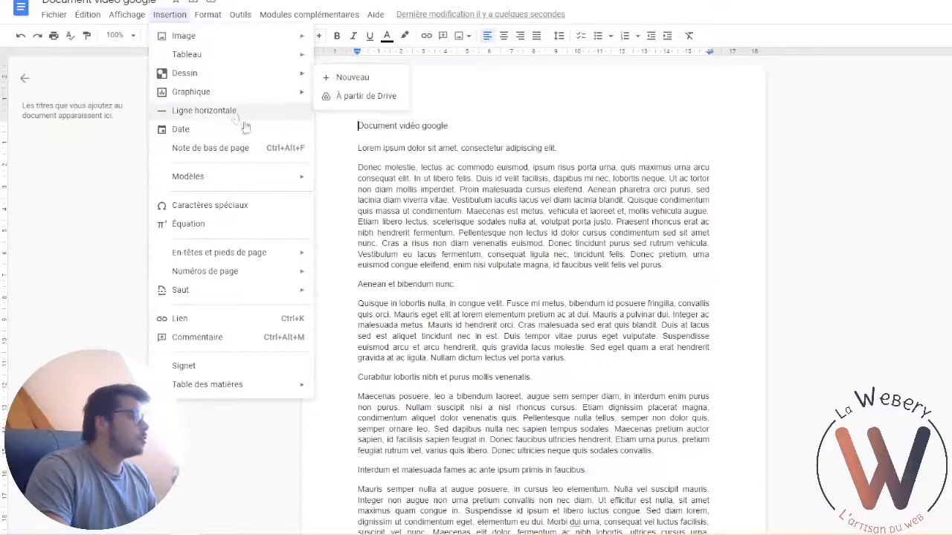
click(104, 234)
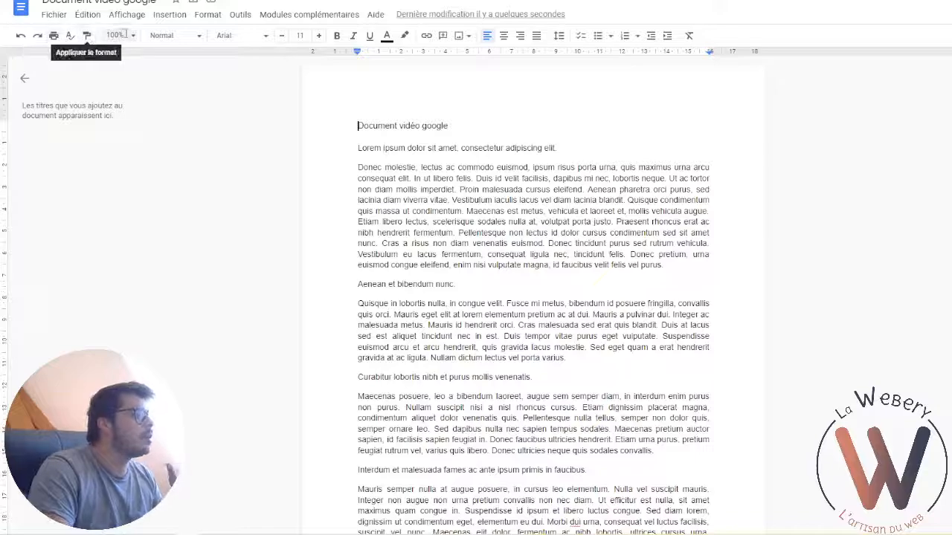
click(168, 38)
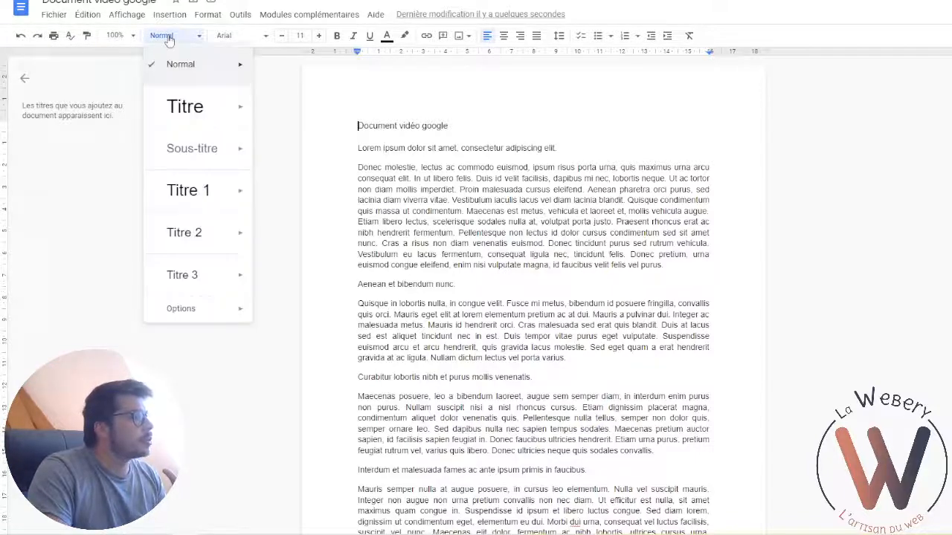
click(168, 40)
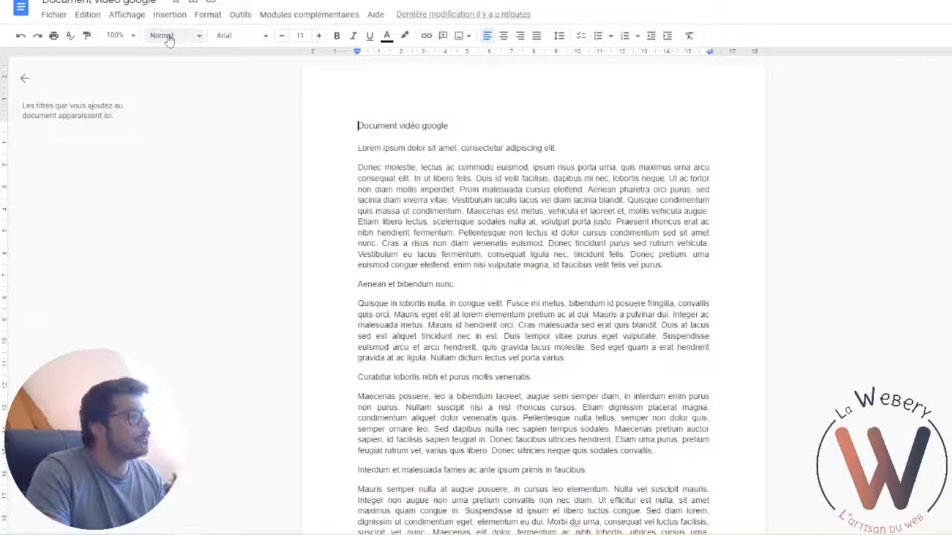
click(231, 39)
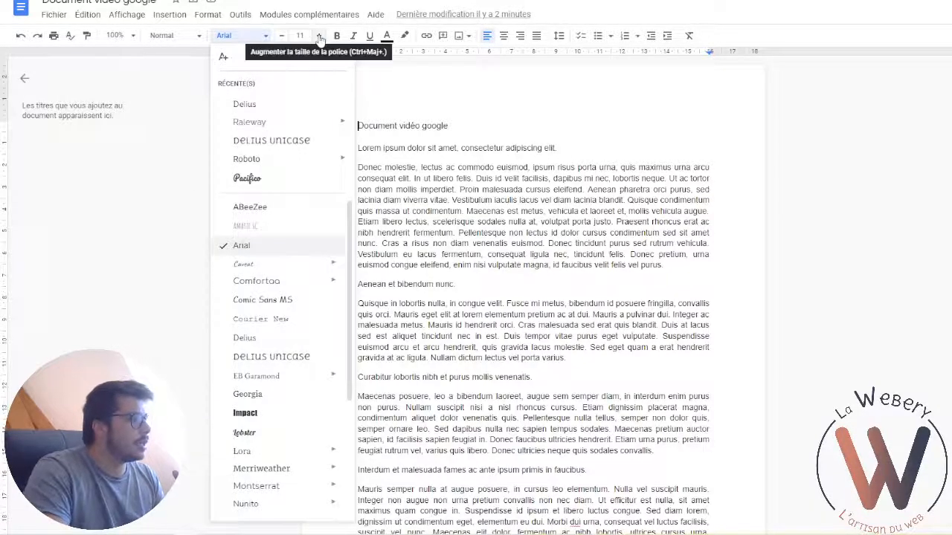
click(610, 147)
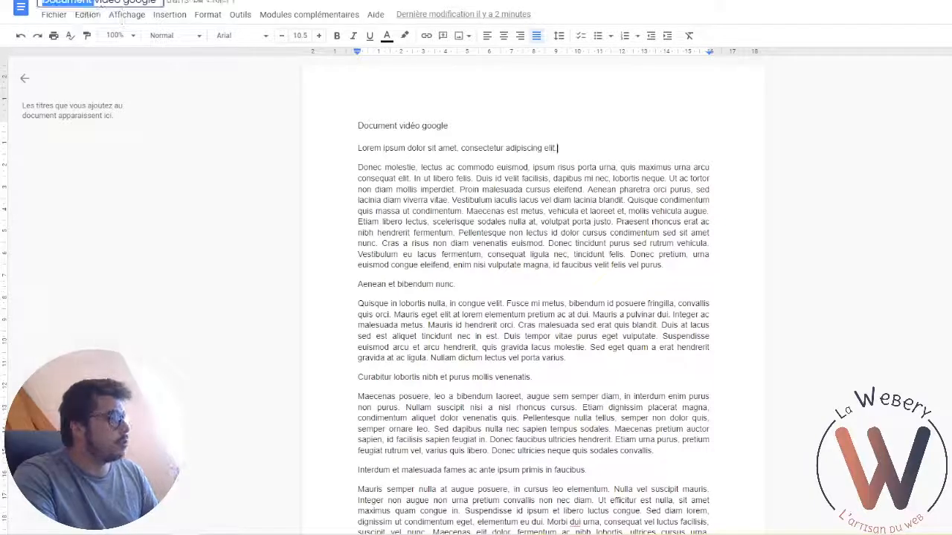
click(76, 2)
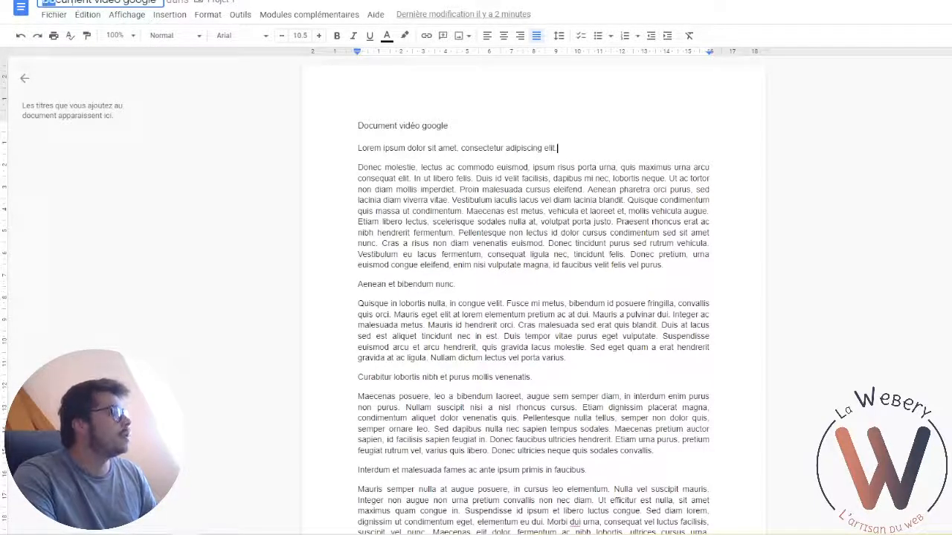
click(206, 123)
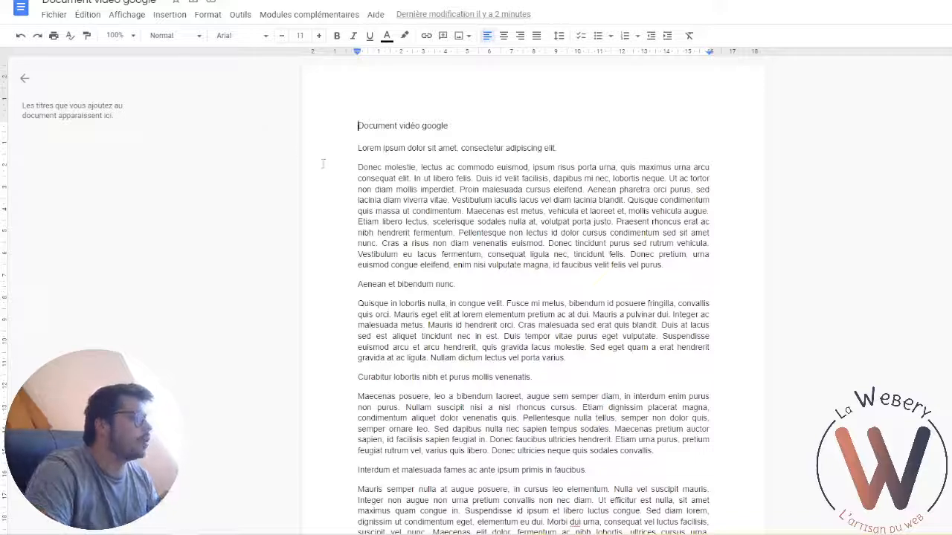
Set the font of the "Document vidéo google" heading line to Raleway
double_click(399, 119)
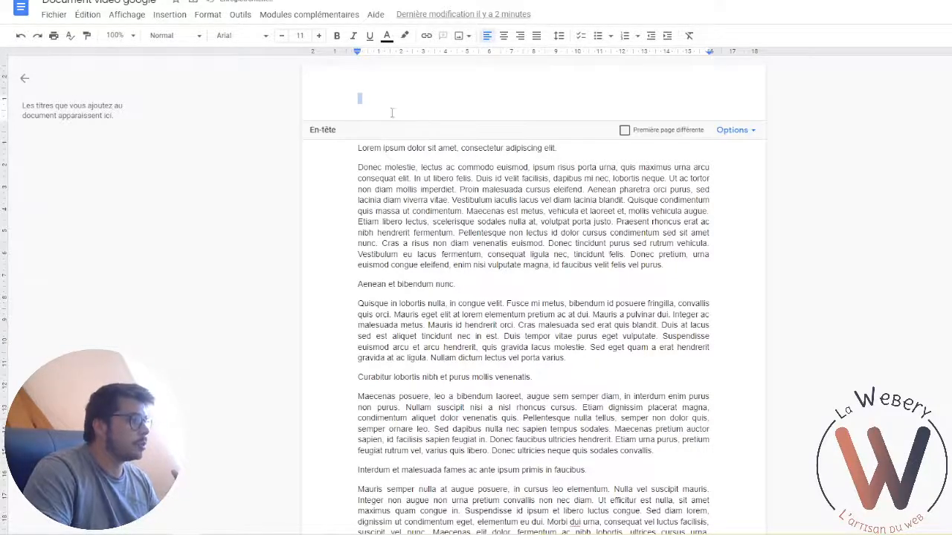
click(347, 210)
triple_click(403, 128)
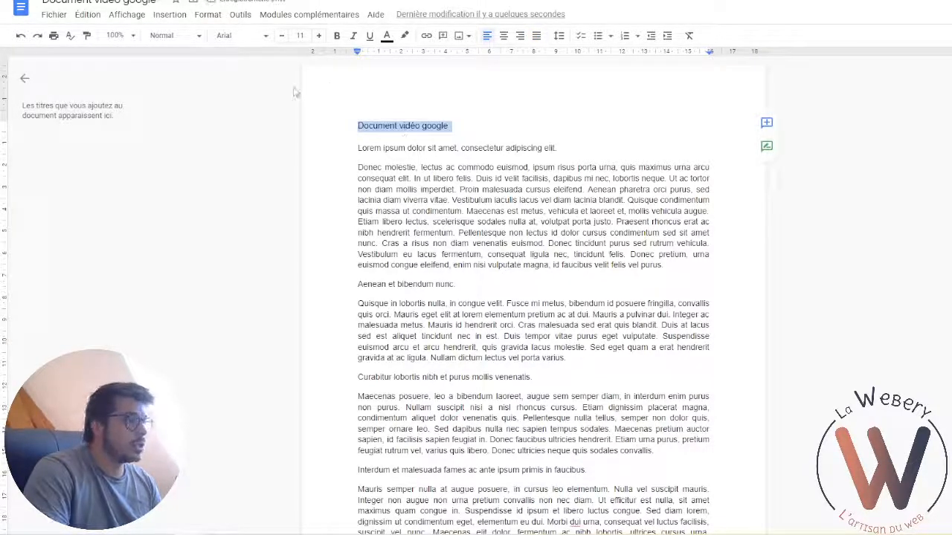
click(249, 36)
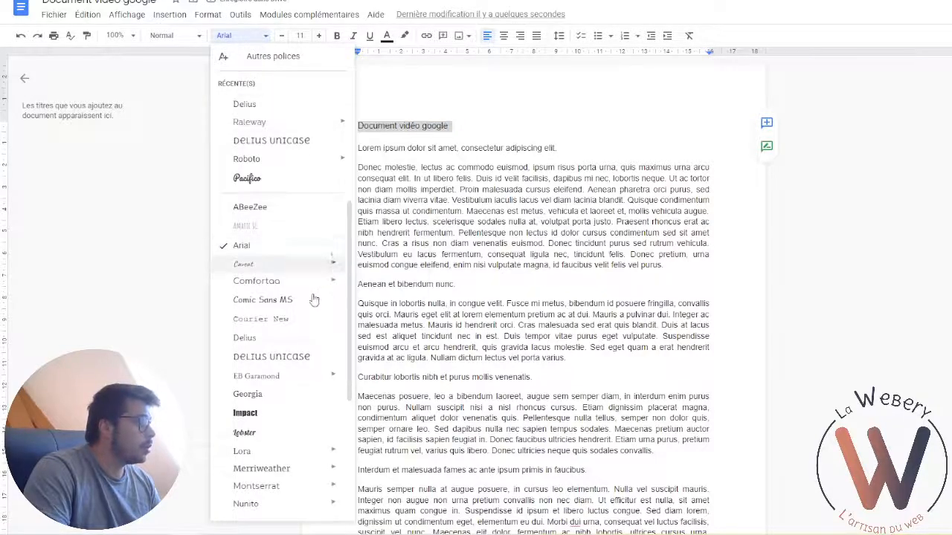
click(275, 159)
click(243, 36)
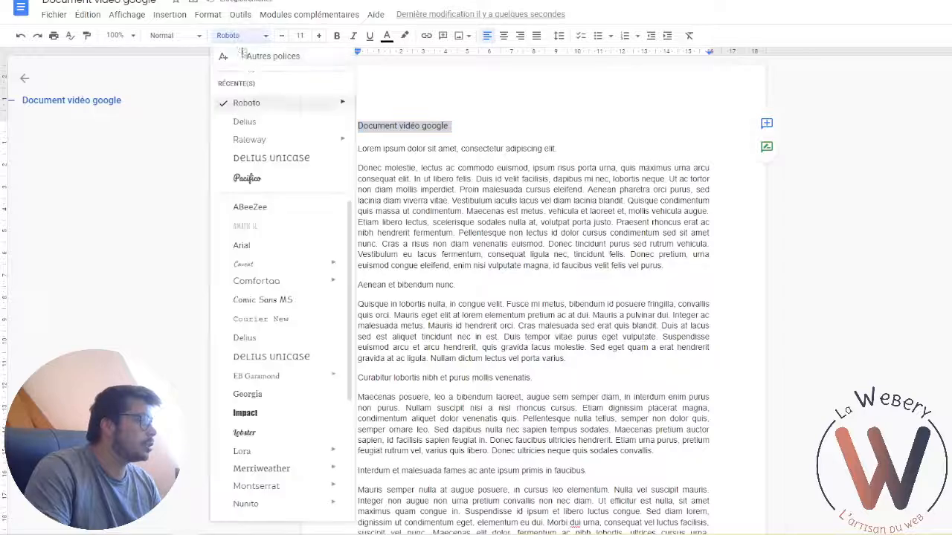
click(270, 139)
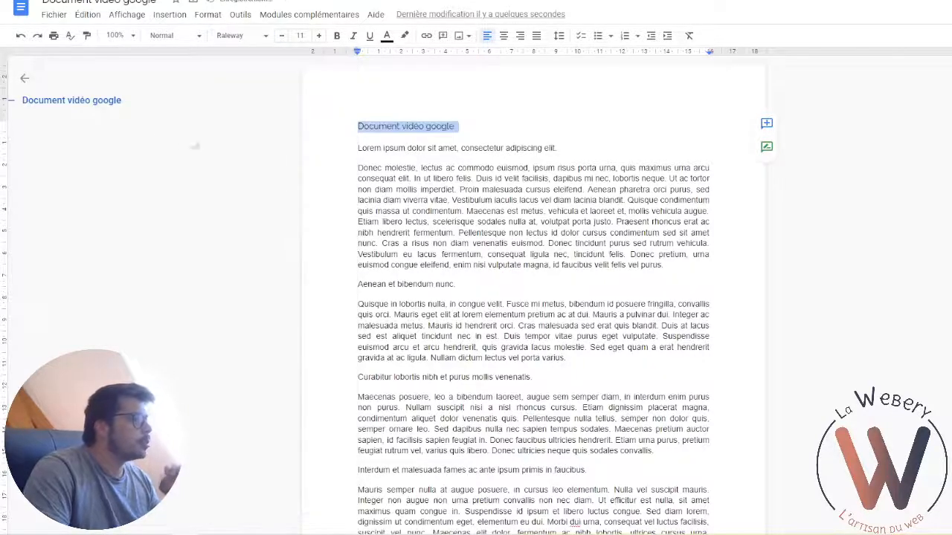
Increase the heading line's font size to 20 and center it on the page
click(319, 36)
click(319, 35)
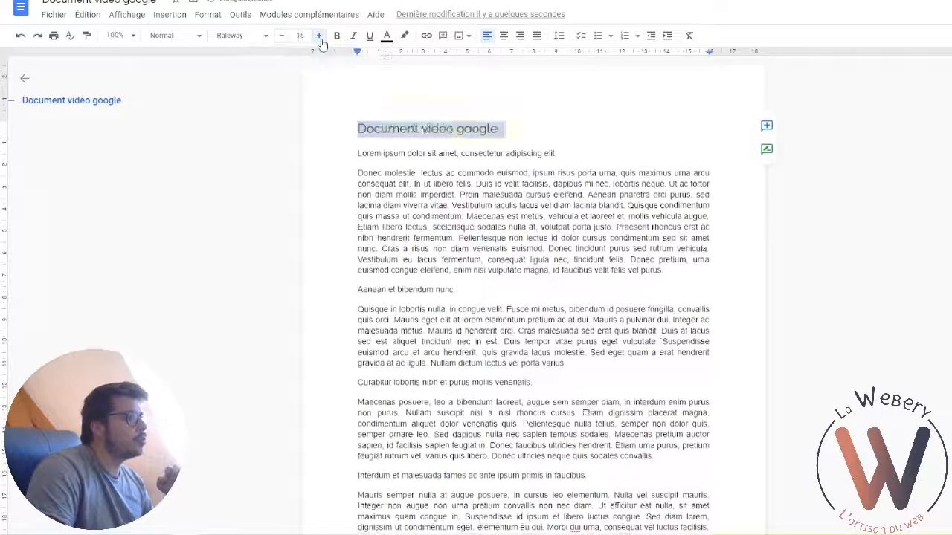
click(319, 36)
click(319, 36)
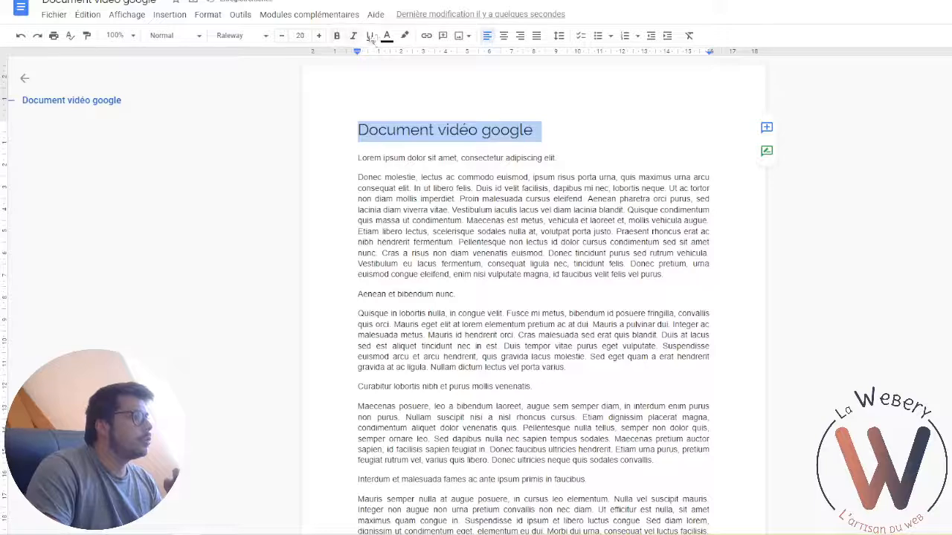
click(505, 36)
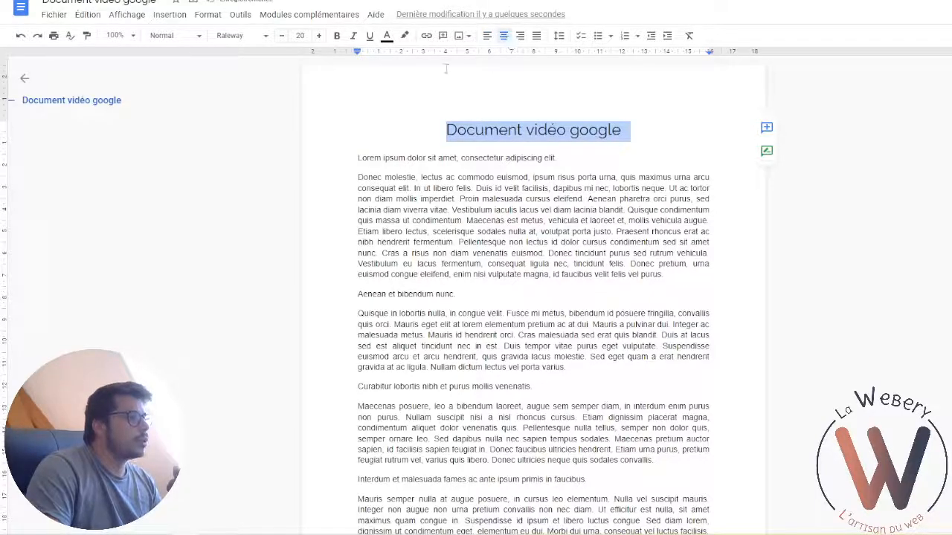
Make the "Document vidéo google" heading bold and color its text blue
click(336, 35)
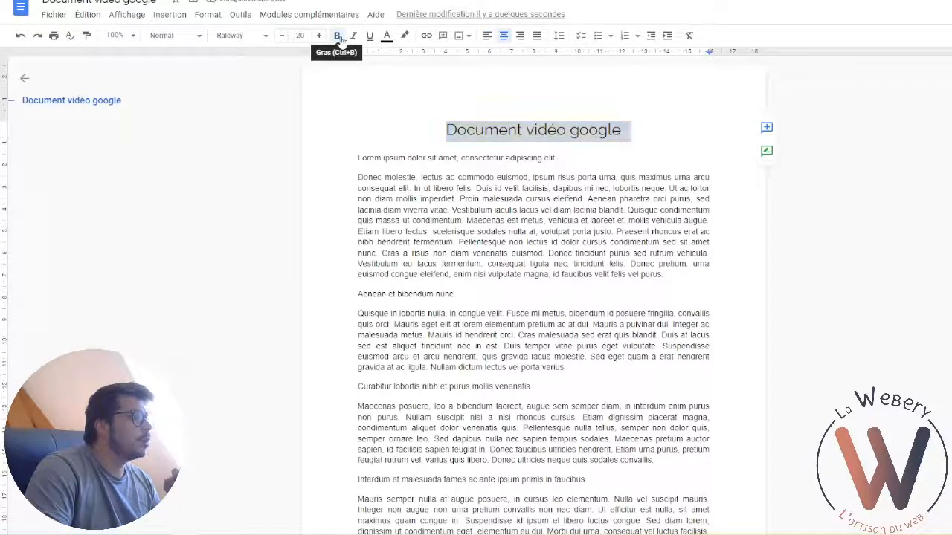
click(386, 35)
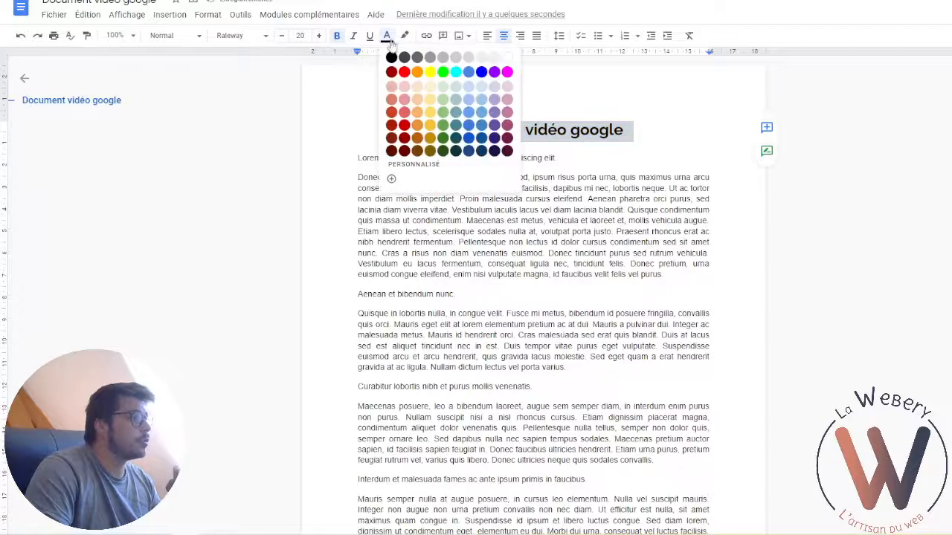
click(468, 112)
click(637, 242)
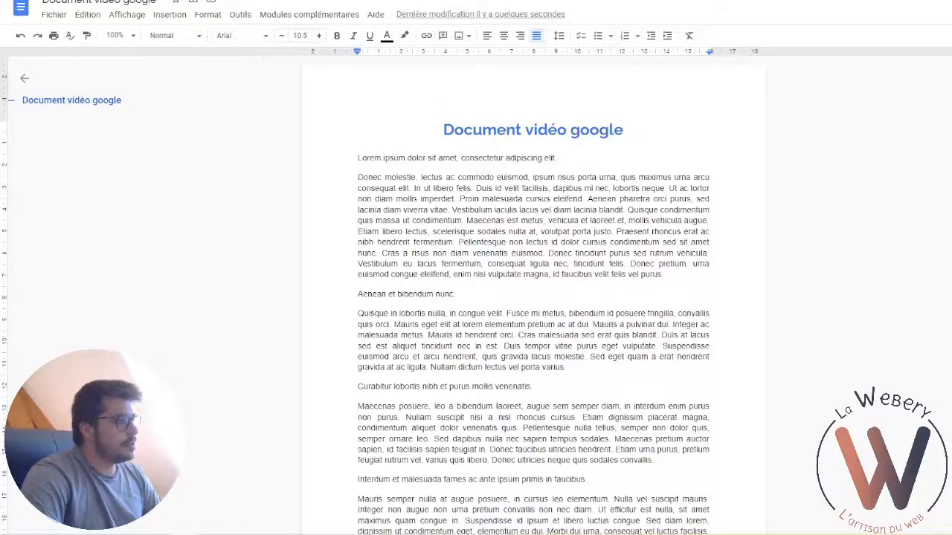
Apply the Titre paragraph style to the "Document vidéo google" heading
triple_click(497, 126)
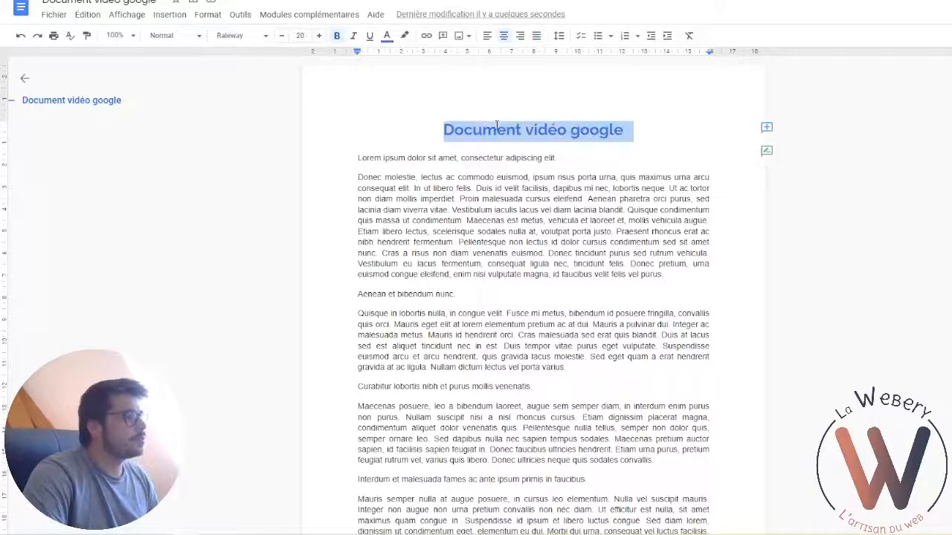
click(172, 36)
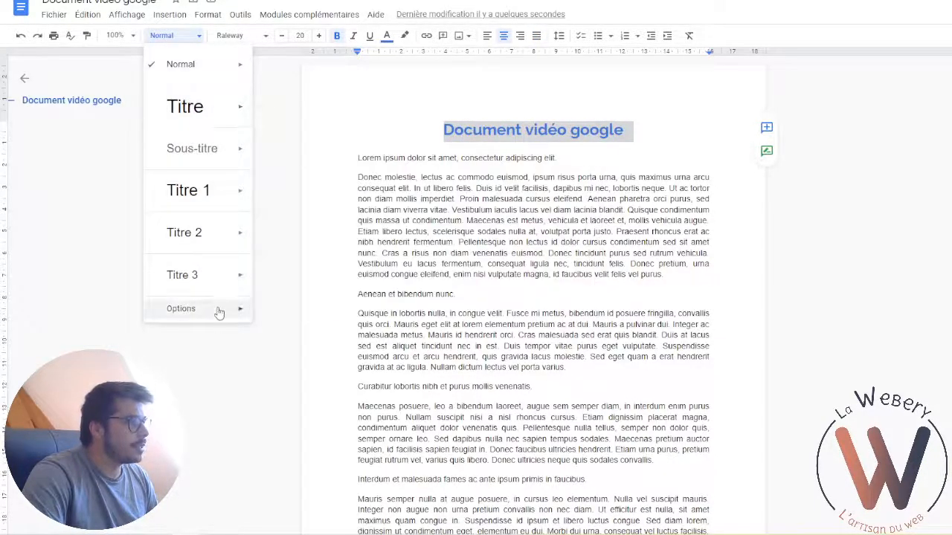
mouse_move(209, 194)
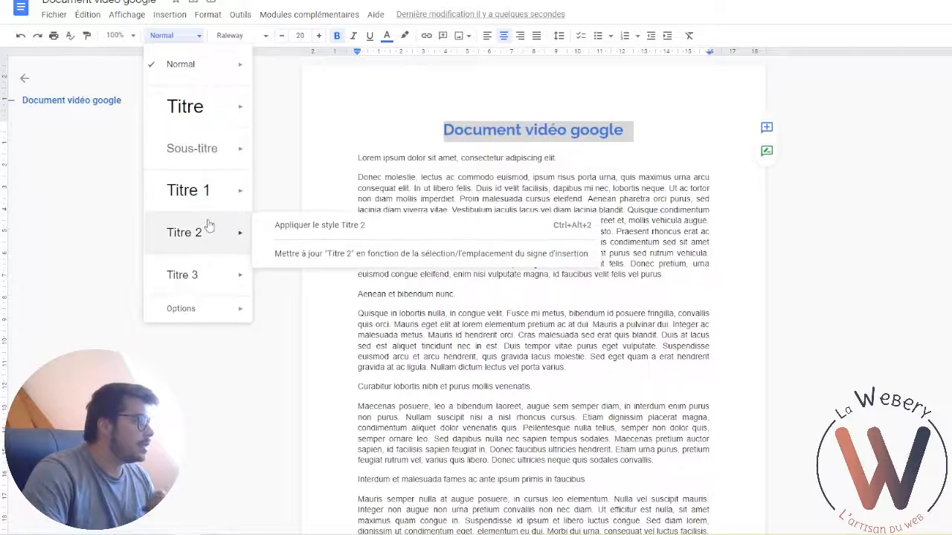
mouse_move(200, 135)
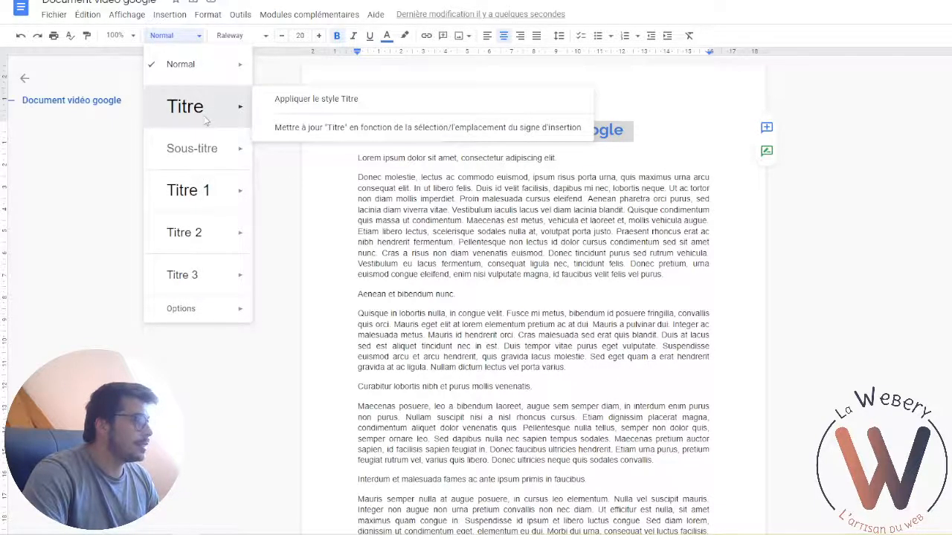
click(316, 98)
click(538, 196)
Set the Titre-styled heading's font to Raleway and make it bold
triple_click(533, 140)
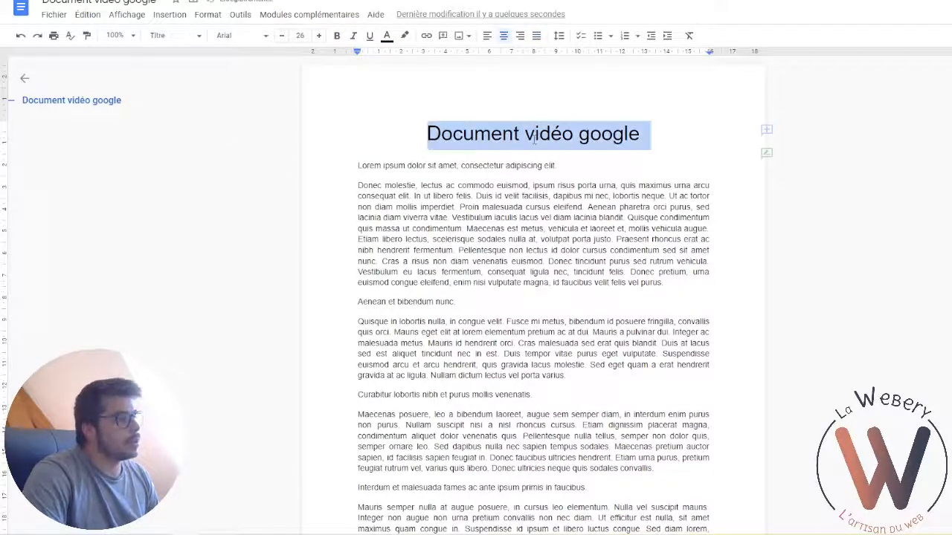
click(174, 36)
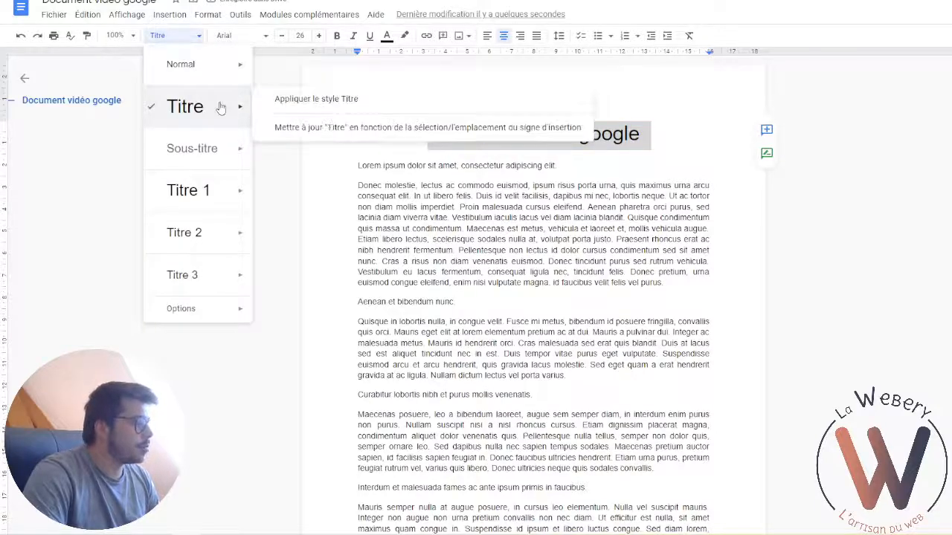
click(239, 36)
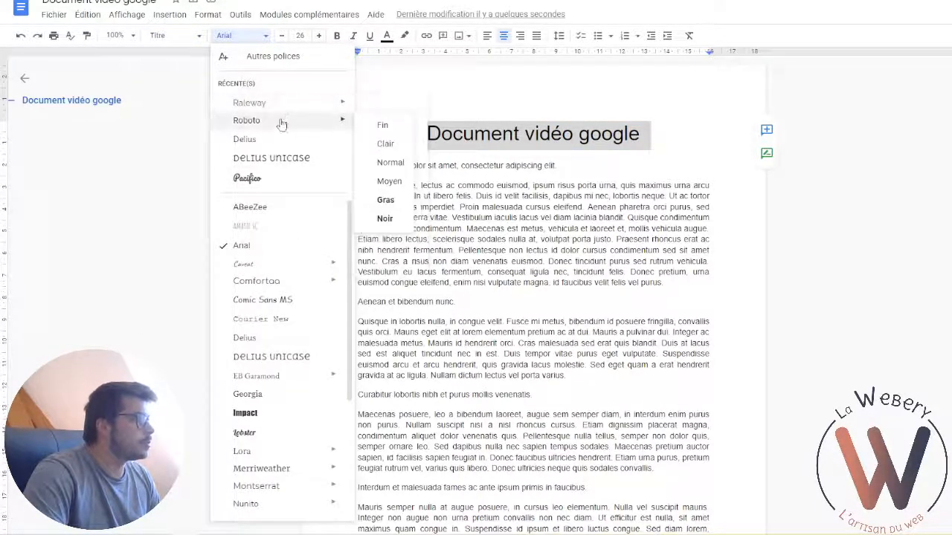
click(336, 104)
click(336, 35)
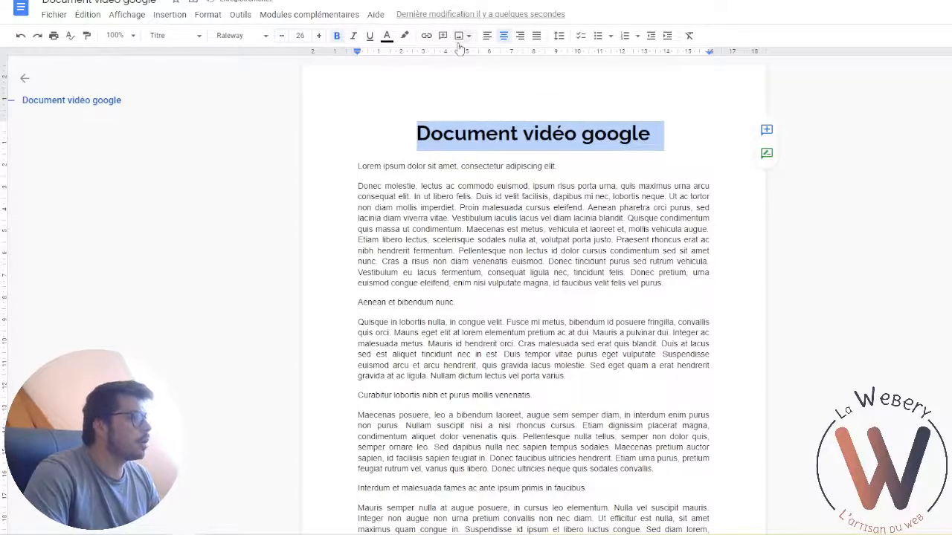
Color the "Document vidéo google" heading text light blue
click(386, 36)
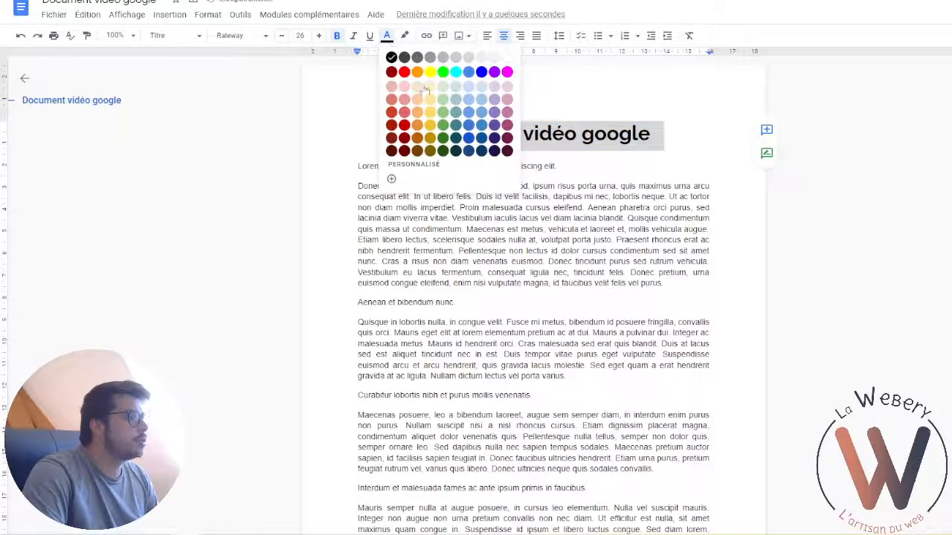
click(468, 113)
click(533, 135)
Reapply the Titre paragraph style to the "Document vidéo google" heading
double_click(465, 134)
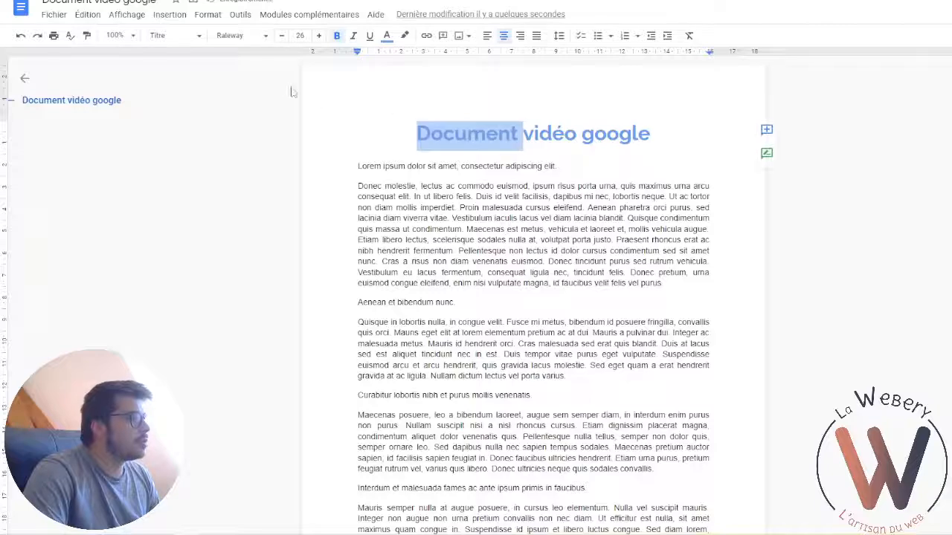
triple_click(577, 141)
click(174, 35)
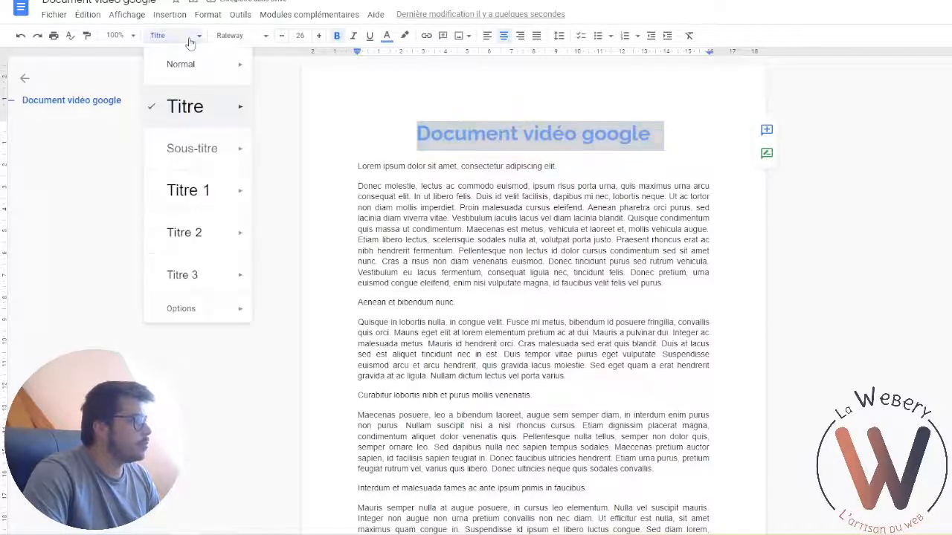
mouse_move(211, 109)
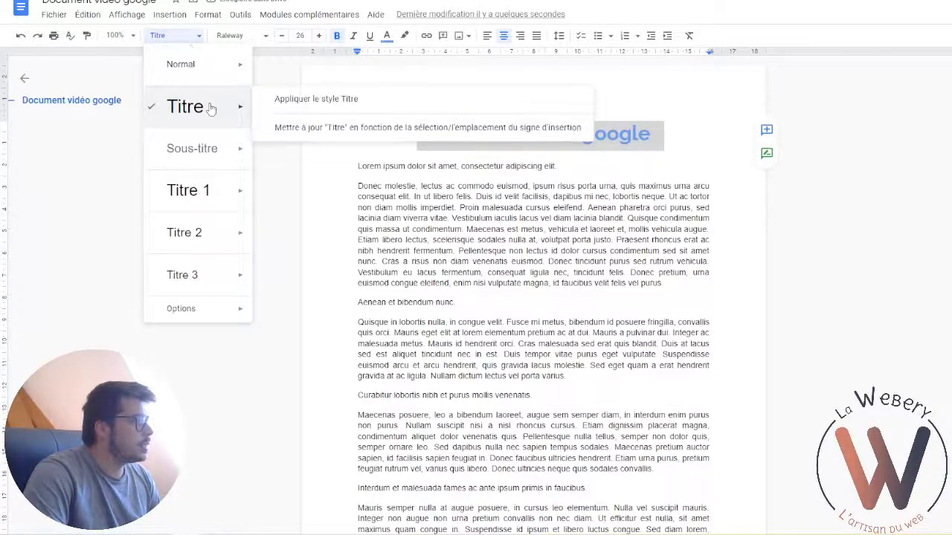
click(349, 108)
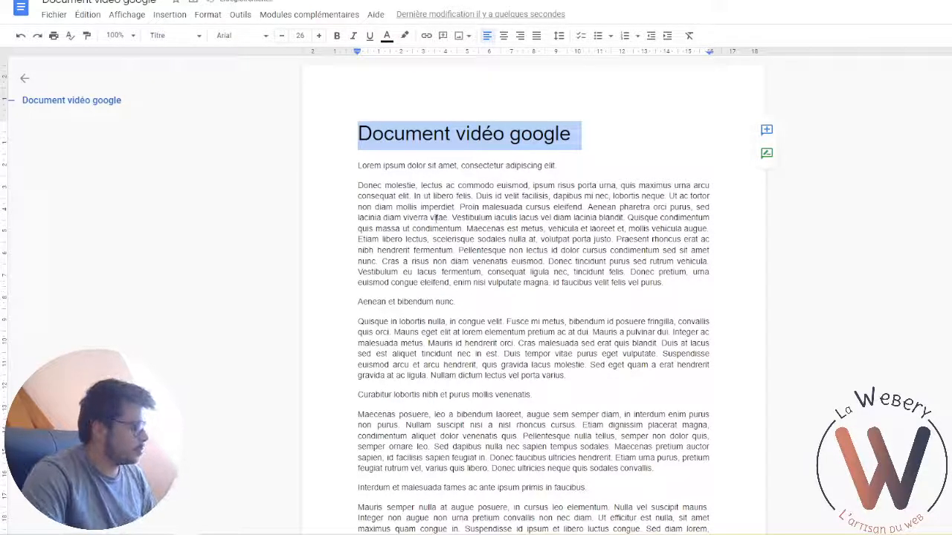
Update the Titre paragraph style to match the formatting of the "Document vidéo google" heading
click(174, 36)
mouse_move(214, 112)
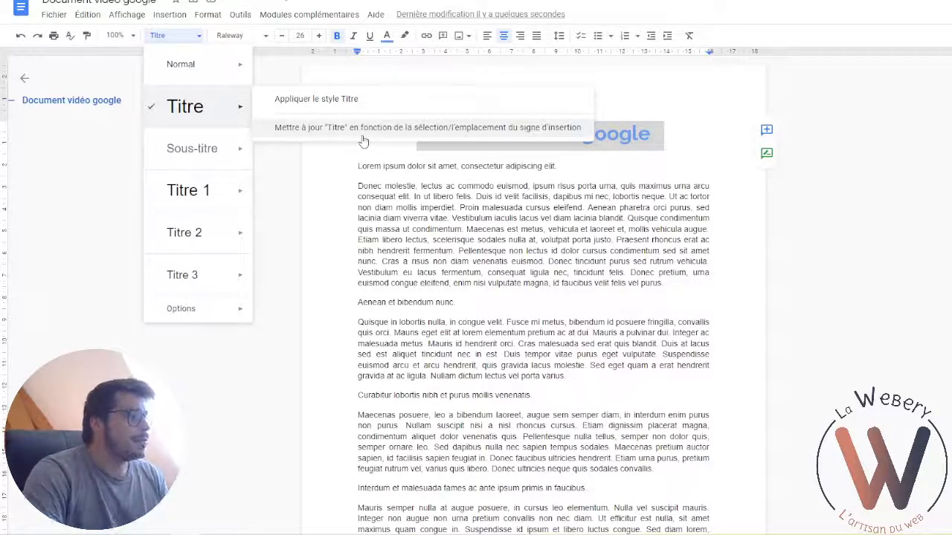
click(420, 130)
click(534, 140)
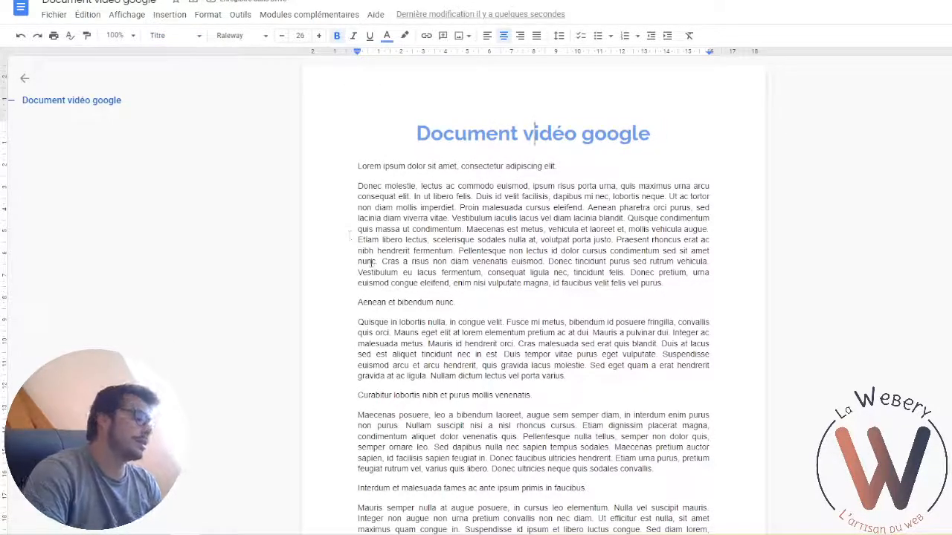
Apply the Titre paragraph style to the line "Aenean et bibendum nunc."
triple_click(410, 171)
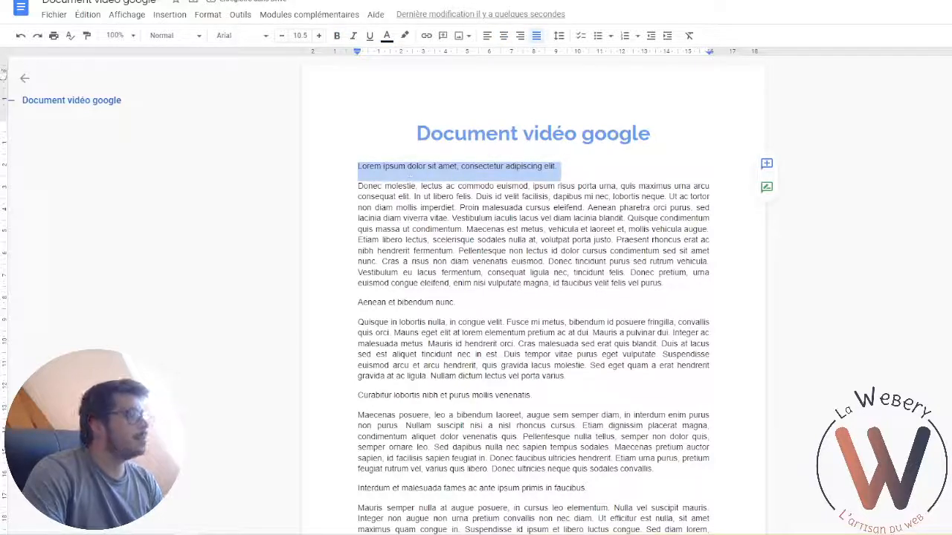
click(429, 302)
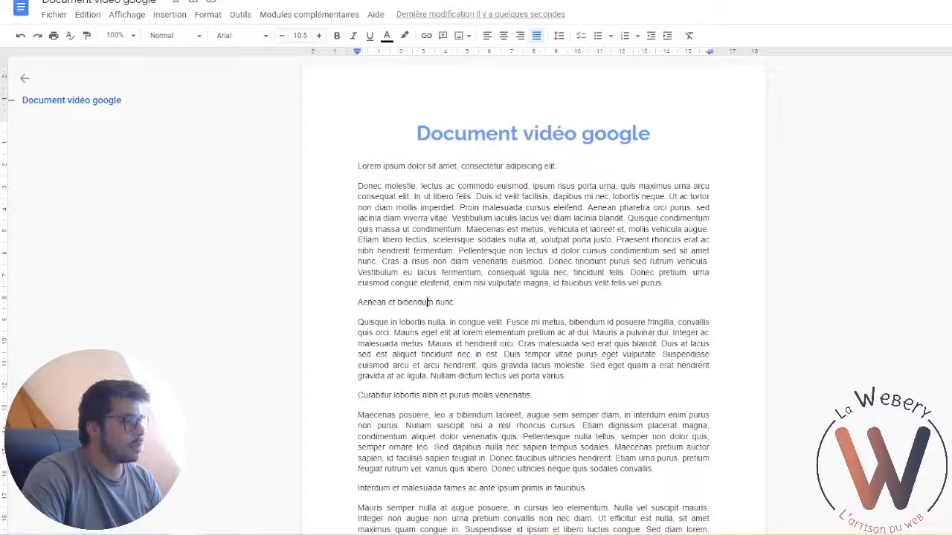
triple_click(429, 303)
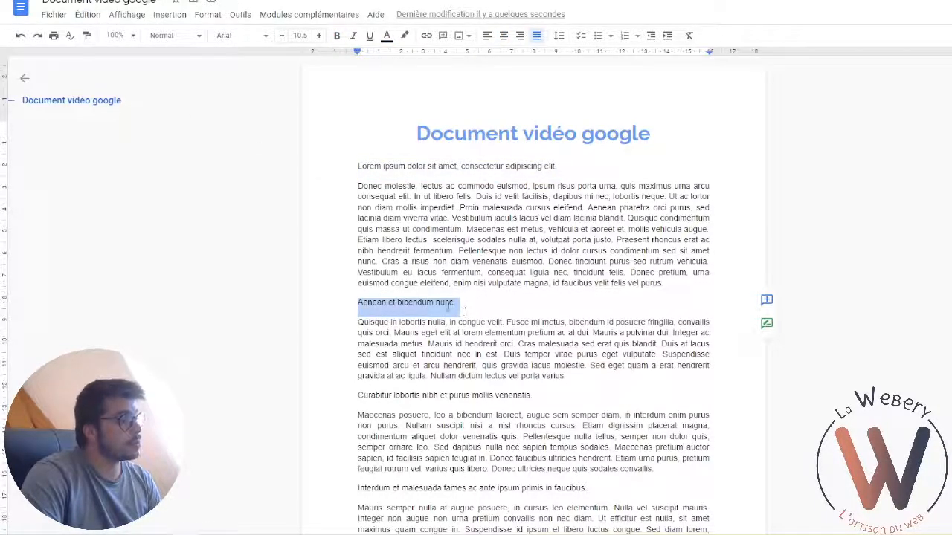
click(185, 36)
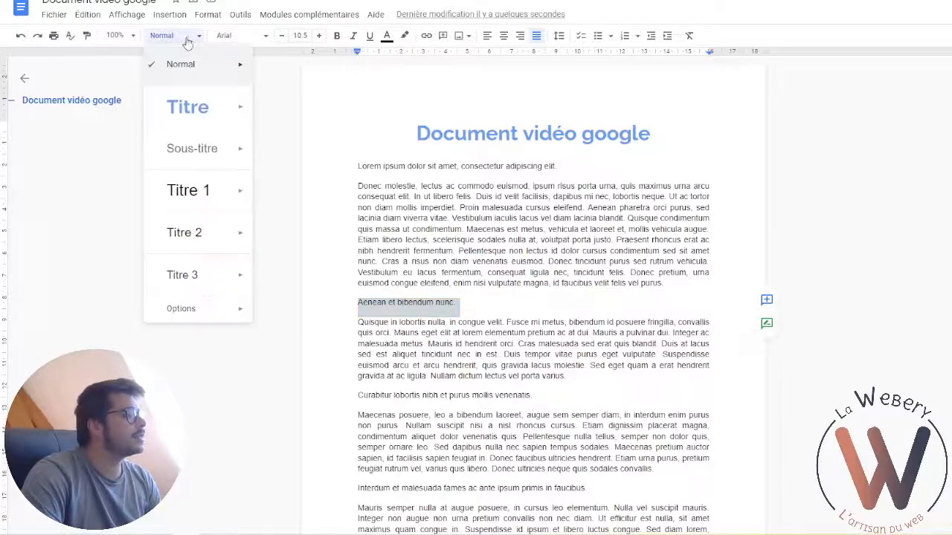
click(279, 103)
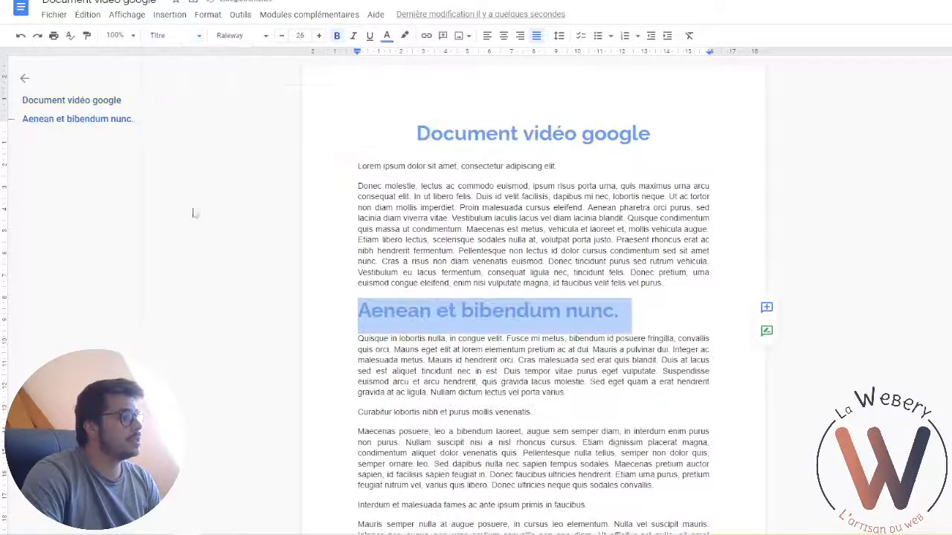
click(480, 339)
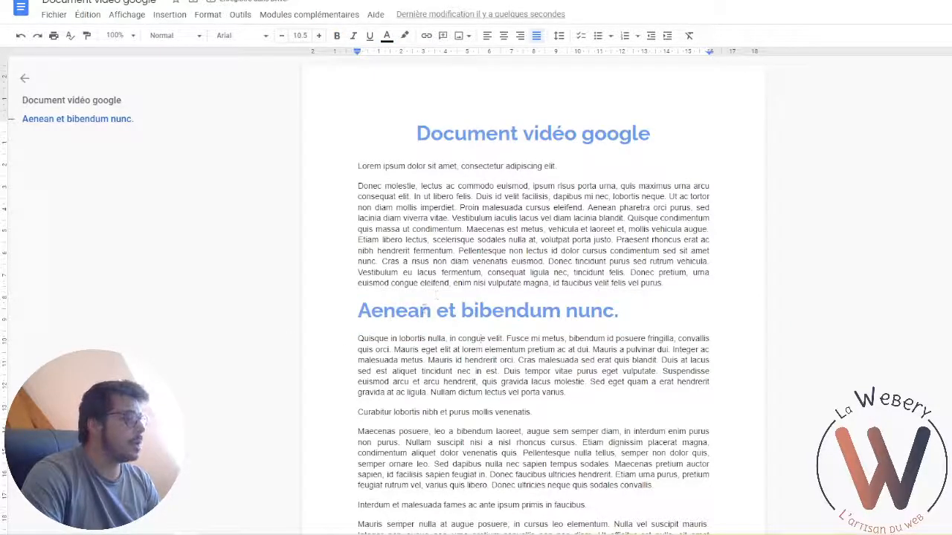
Center the "Aenean et bibendum nunc." heading on the page
triple_click(424, 309)
click(503, 35)
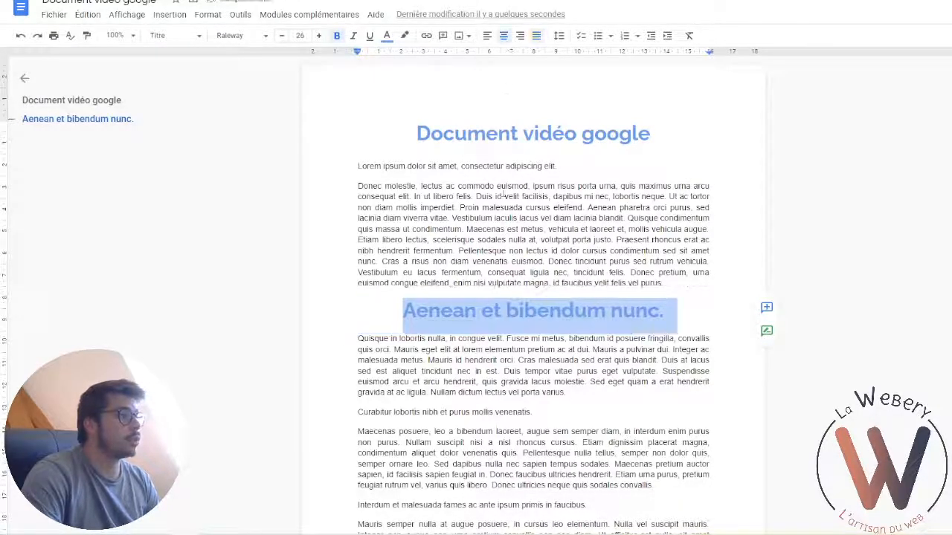
click(531, 283)
scroll(419, 312, down, 4)
scroll(420, 311, up, 4)
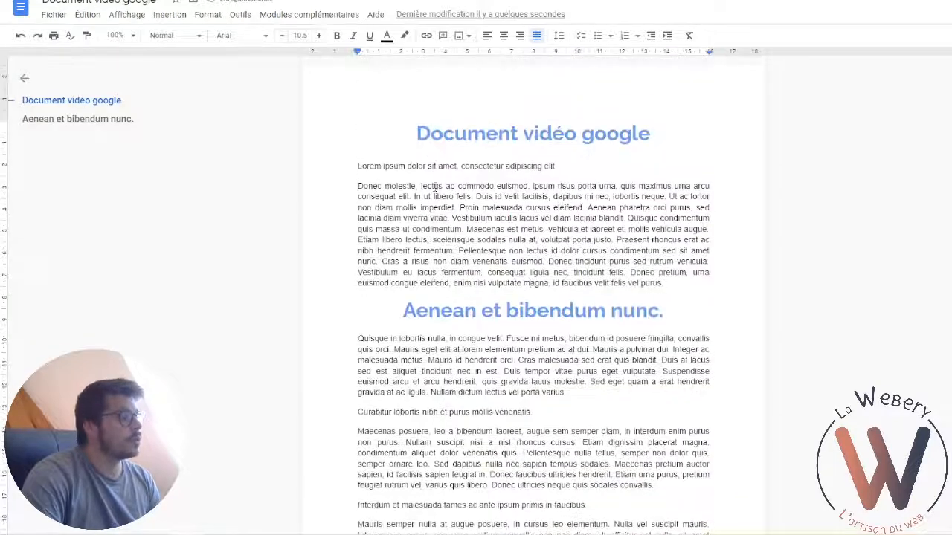
click(430, 155)
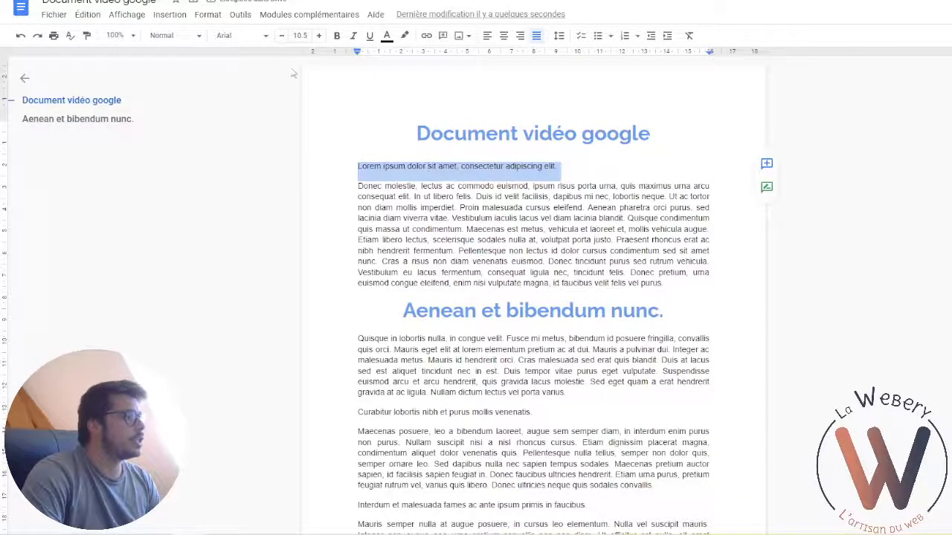
click(186, 35)
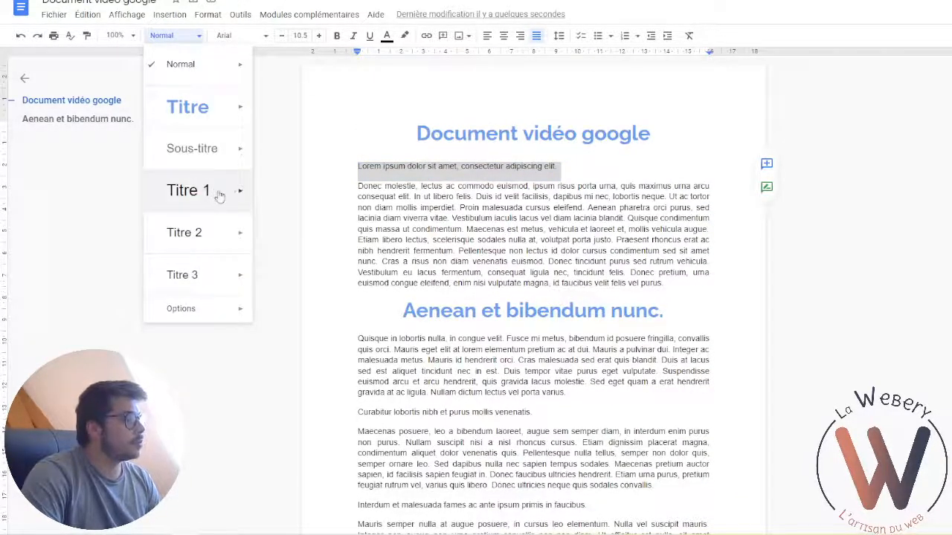
mouse_move(251, 201)
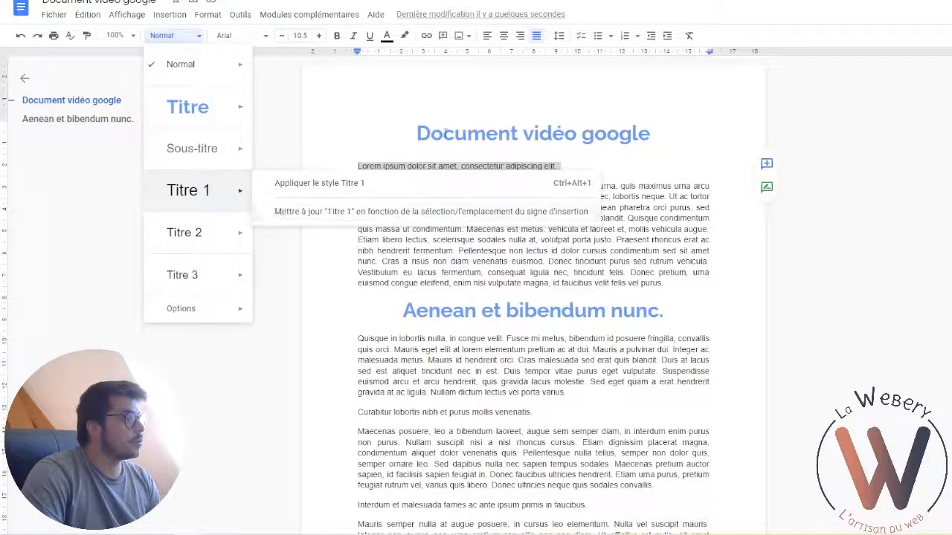
click(276, 212)
Set the font size of the line "Lorem ipsum dolor sit amet, consectetur adipiscing elit." to 15.5
triple_click(489, 165)
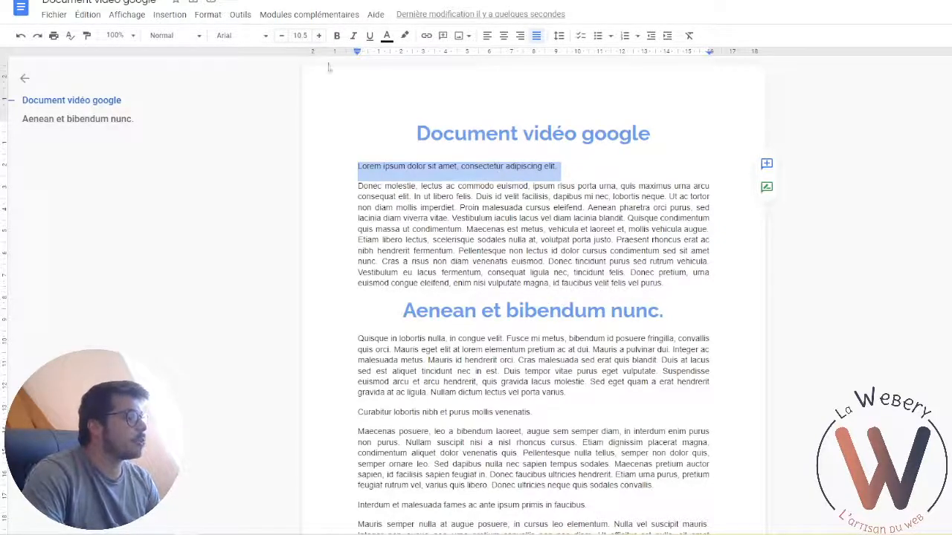
click(319, 34)
click(318, 35)
click(318, 35)
click(318, 35)
click(318, 35)
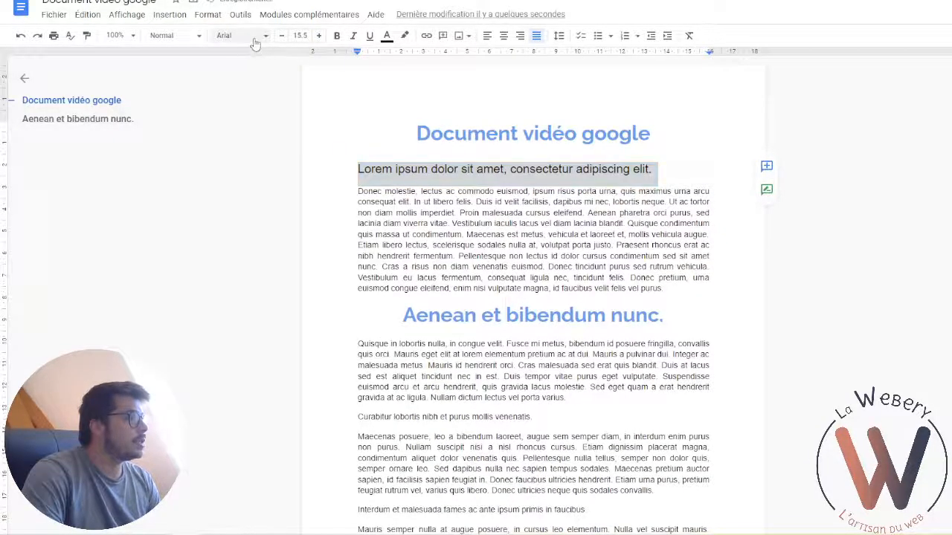
Change the "Lorem ipsum dolor sit amet" line's font to Pacifico and color its text green
click(255, 37)
click(278, 181)
click(387, 36)
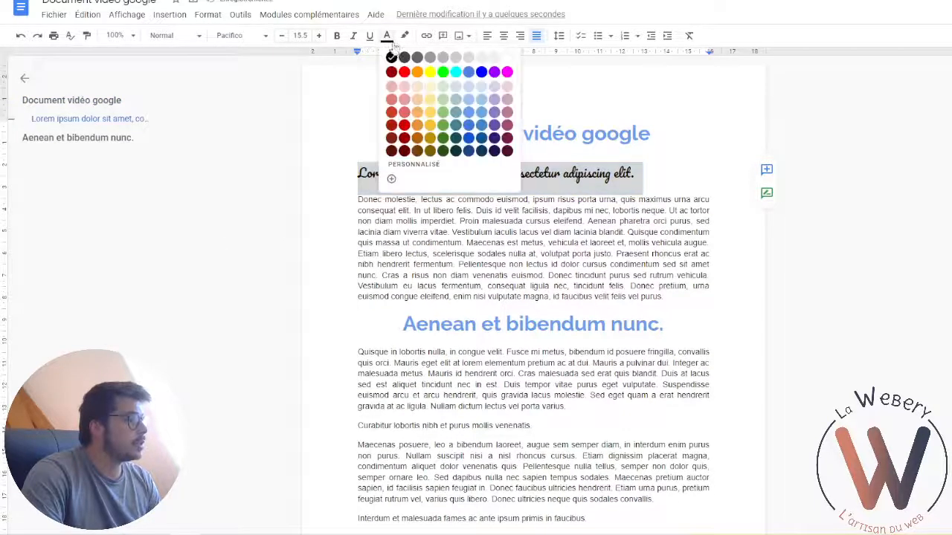
click(442, 124)
click(588, 221)
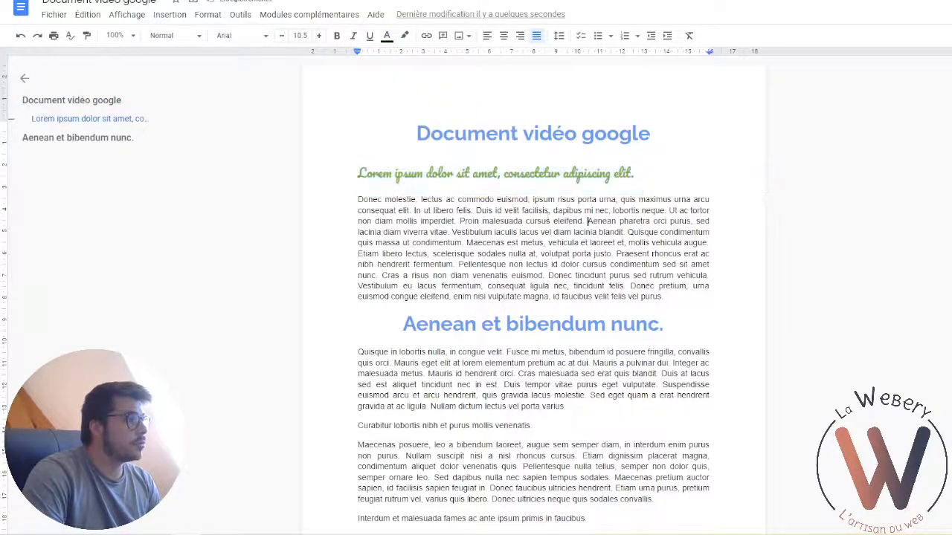
Update the Titre 1 paragraph style to match the green Pacifico "Lorem ipsum dolor sit amet" line
triple_click(436, 170)
click(183, 35)
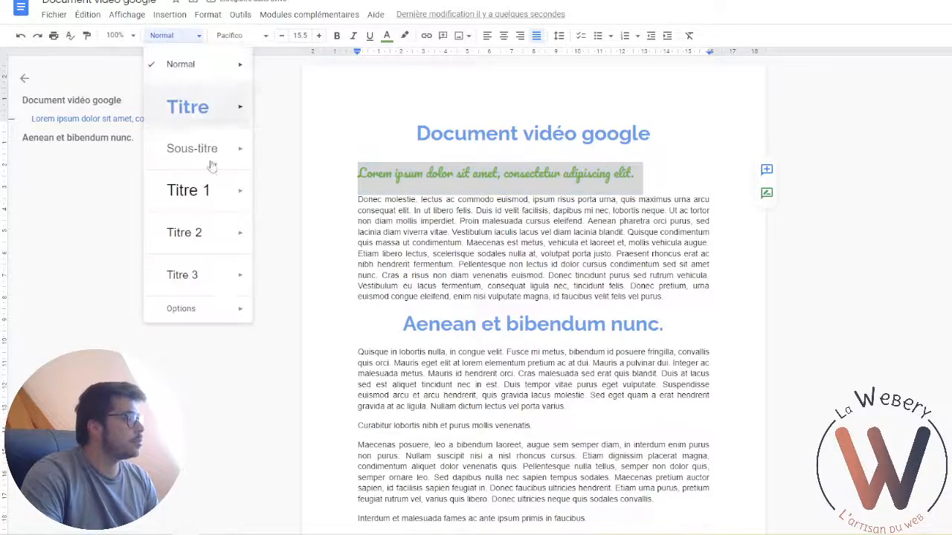
mouse_move(223, 190)
click(368, 211)
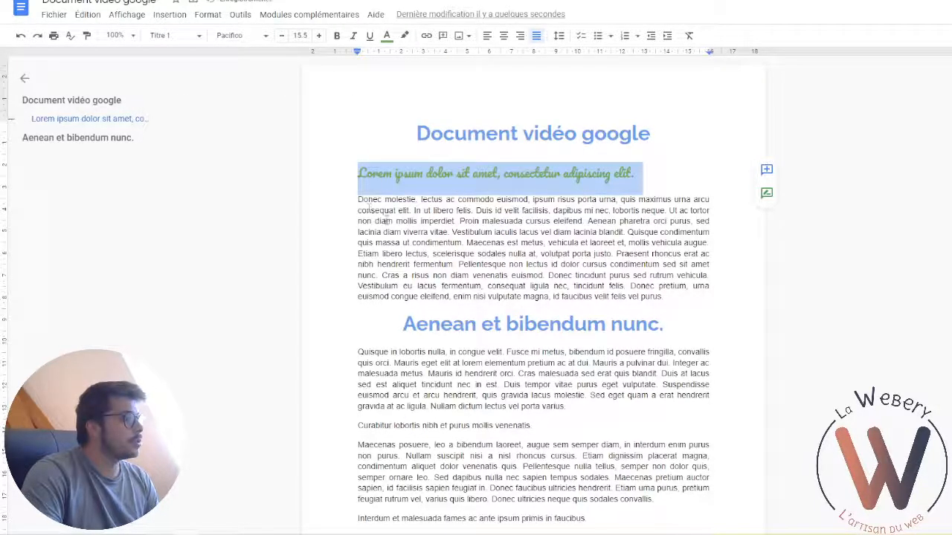
click(398, 210)
click(430, 176)
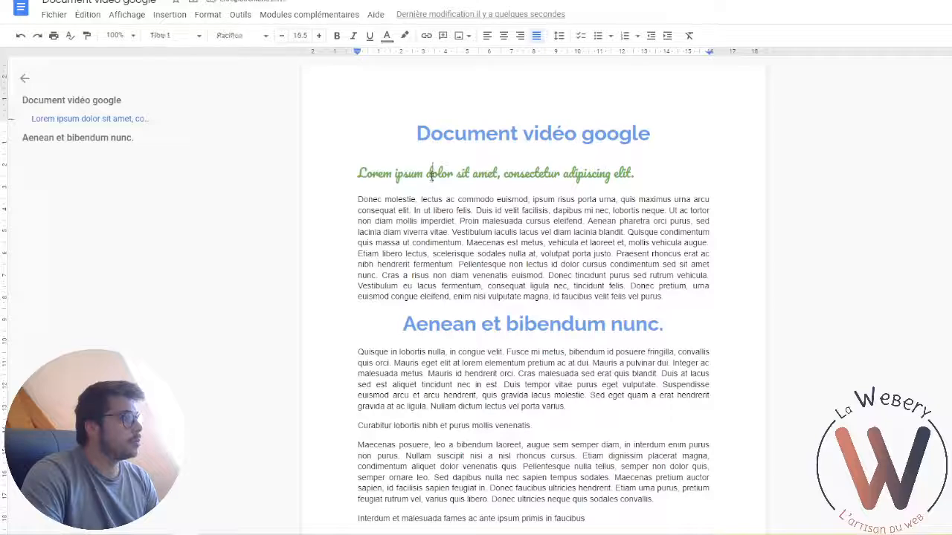
Apply the Titre 1 paragraph style to the line "Curabitur lobortis nibh et purus mollis venenatis."
click(466, 323)
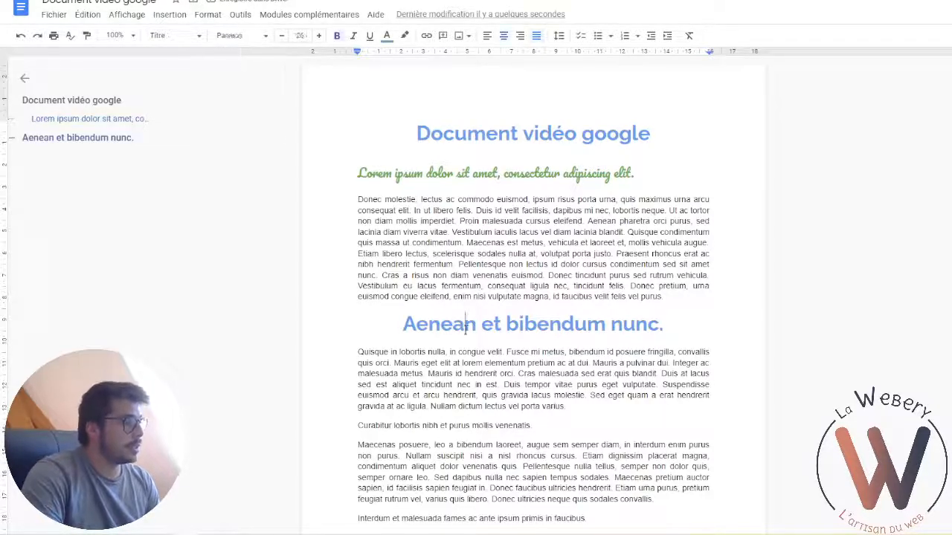
click(404, 425)
triple_click(405, 425)
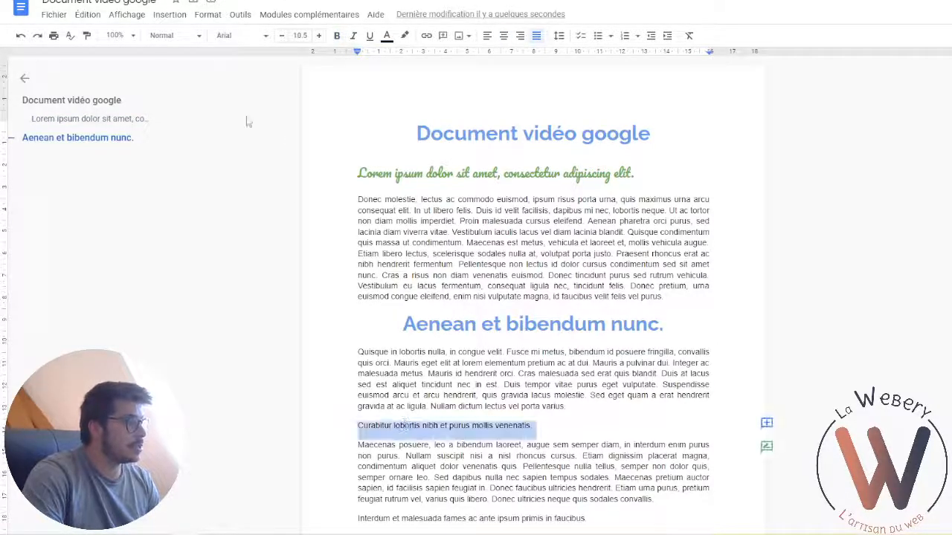
click(175, 35)
mouse_move(201, 202)
click(319, 183)
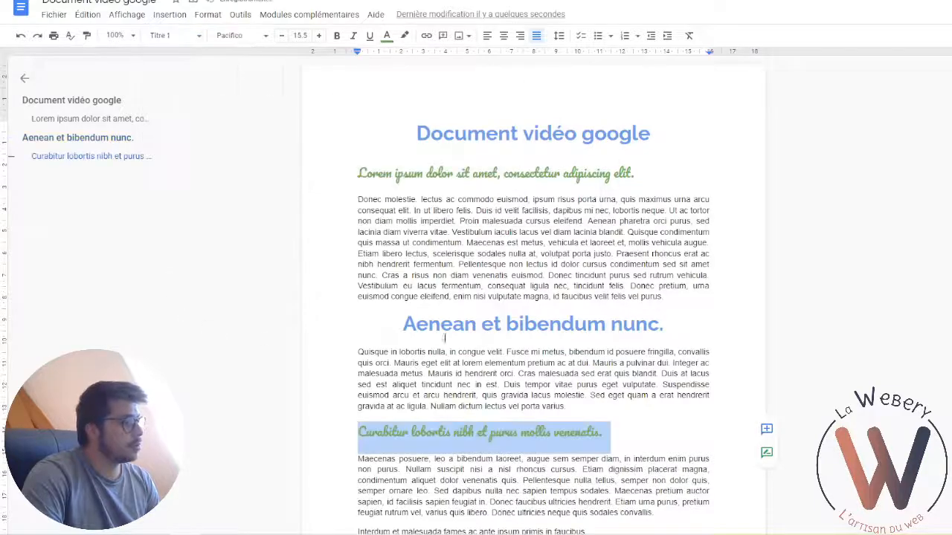
click(444, 332)
Look through the whole document and jump back to the "Lorem ipsum dolor sit amet" heading from the outline
scroll(652, 385, down, 4)
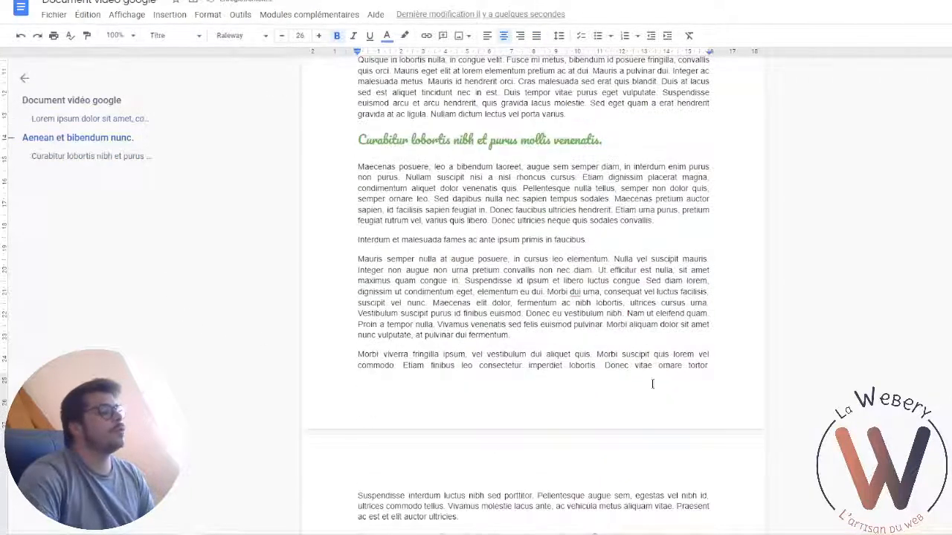
scroll(489, 227, up, 3)
scroll(488, 226, up, 2)
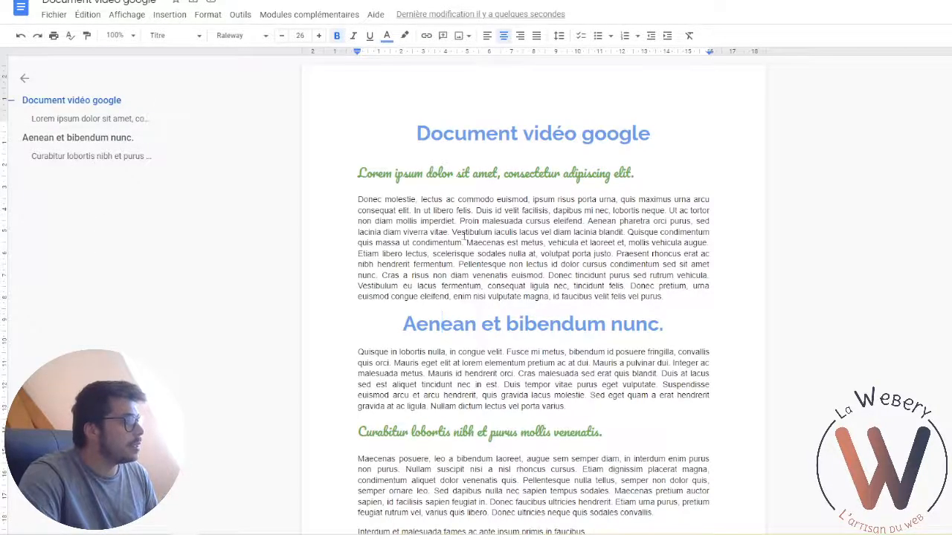
scroll(464, 236, down, 15)
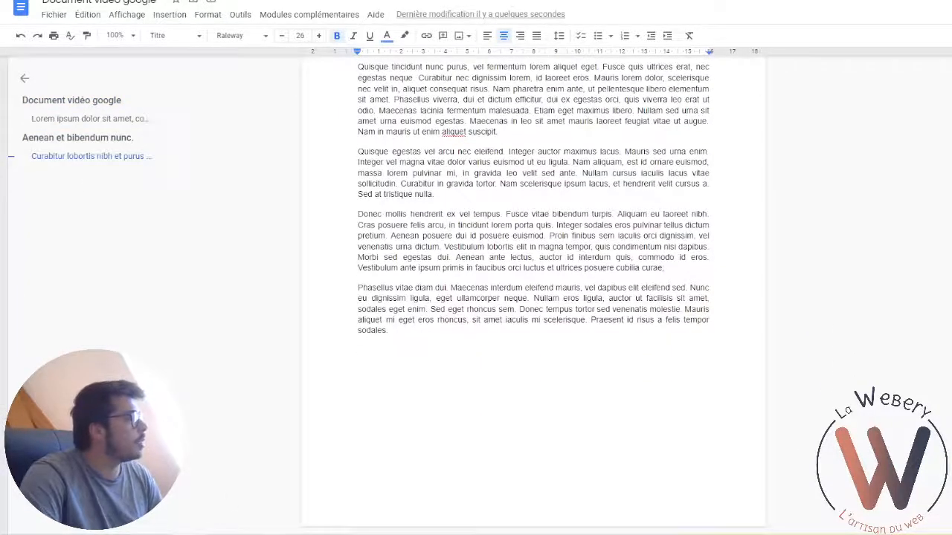
click(82, 121)
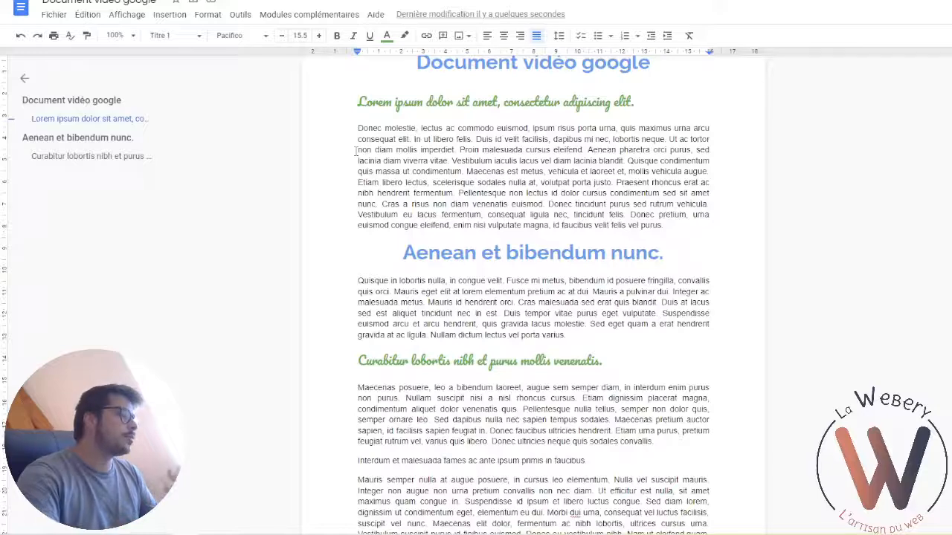
scroll(355, 152, up, 2)
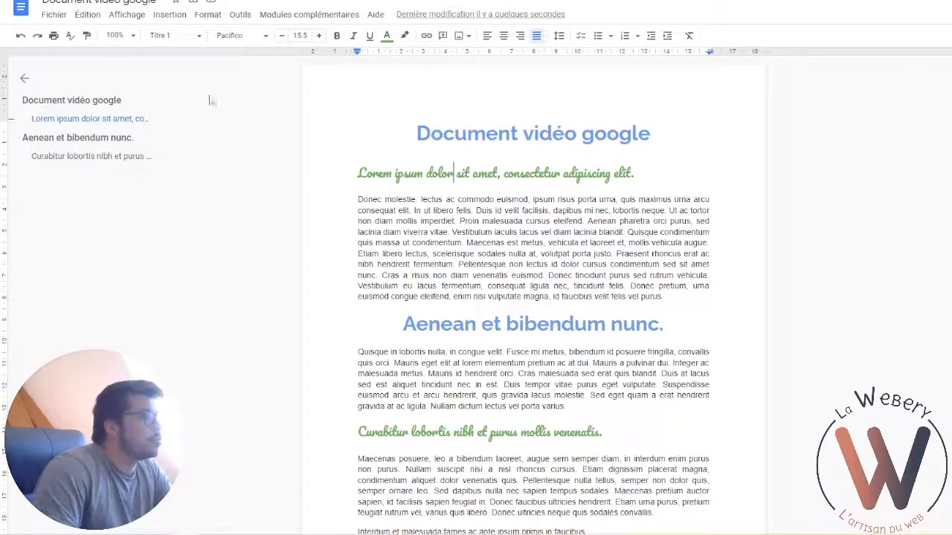
Insert a table of contents with page numbers between the "Document vidéo google" title and the "Lorem ipsum dolor sit amet" heading
click(415, 151)
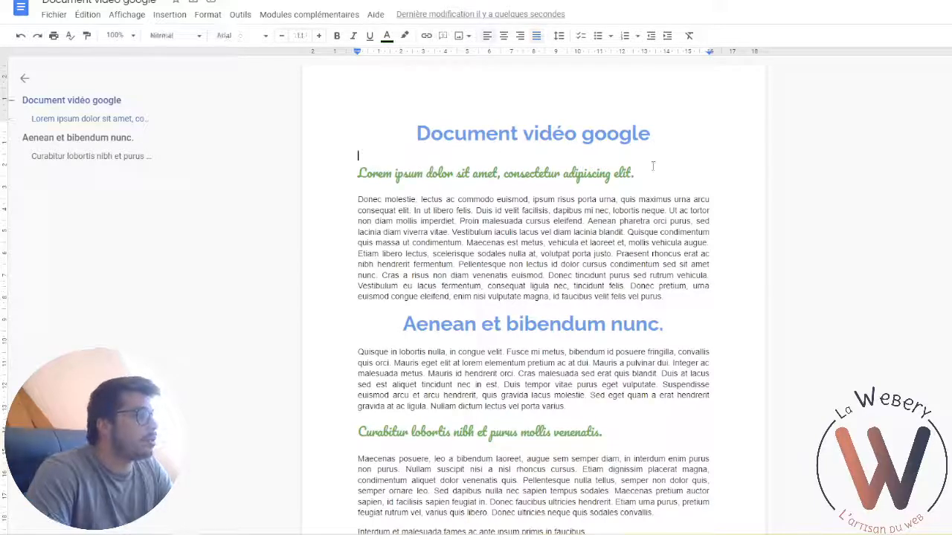
click(175, 16)
mouse_move(230, 387)
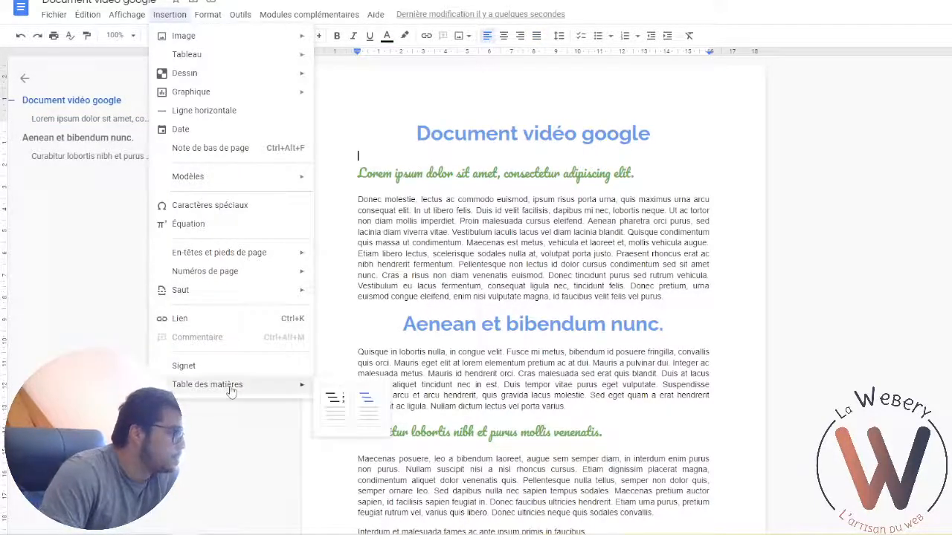
click(332, 404)
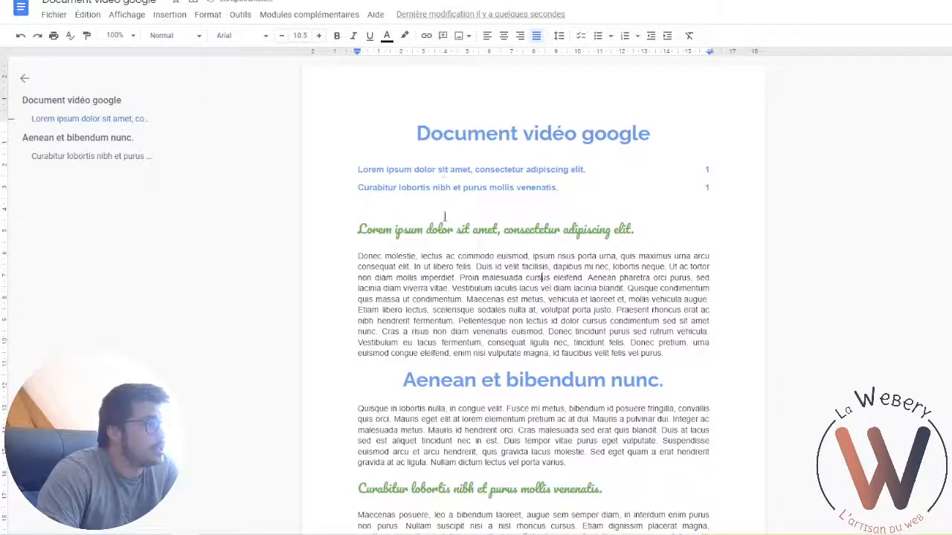
Refresh the table of contents under the "Document vidéo google" title
click(447, 185)
click(342, 174)
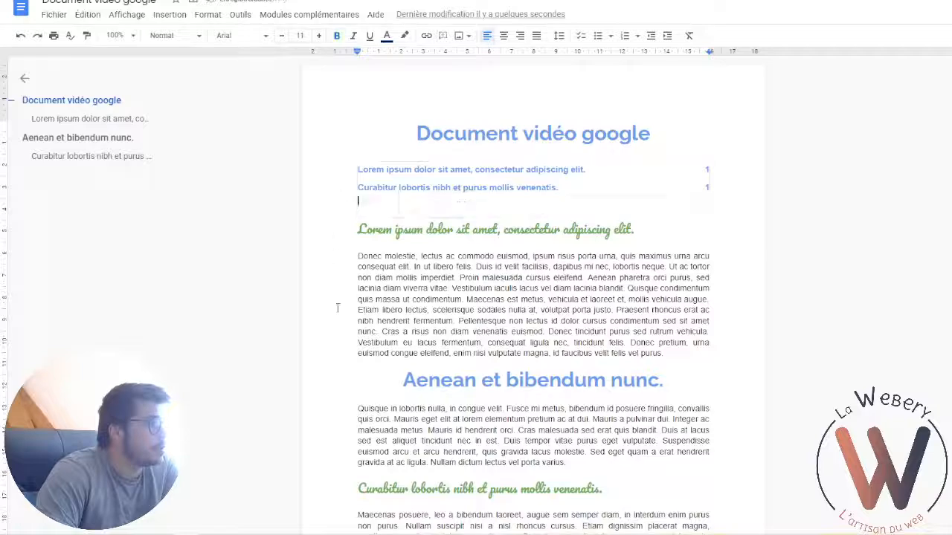
double_click(484, 230)
click(439, 169)
click(439, 169)
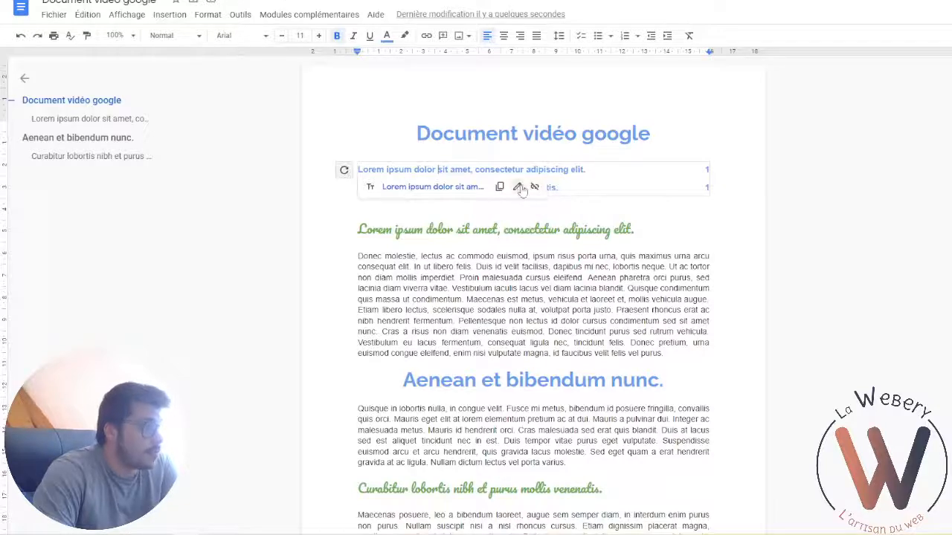
click(343, 170)
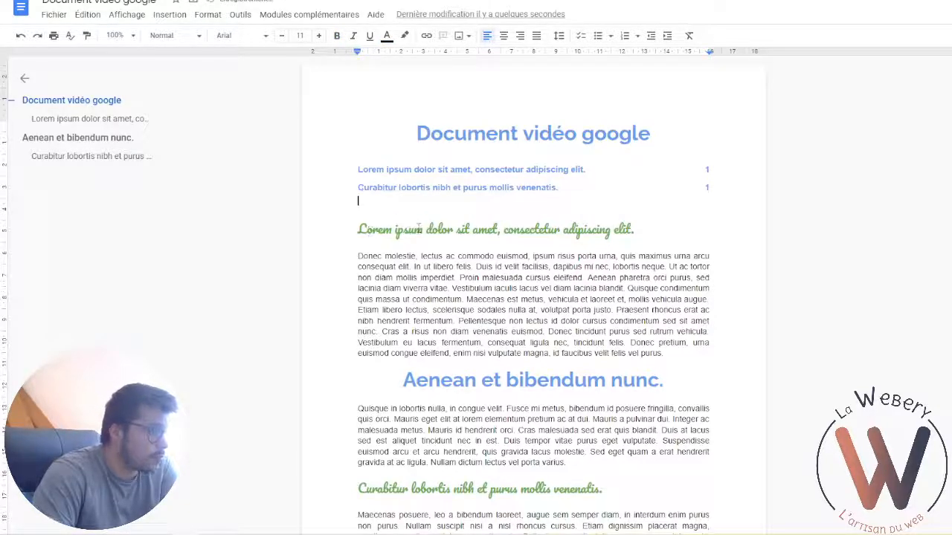
Make the line "Interdum et malesuada fames ac ante ipsum primis in faucibus." bold and set its font size to 18.5
scroll(433, 322, down, 4)
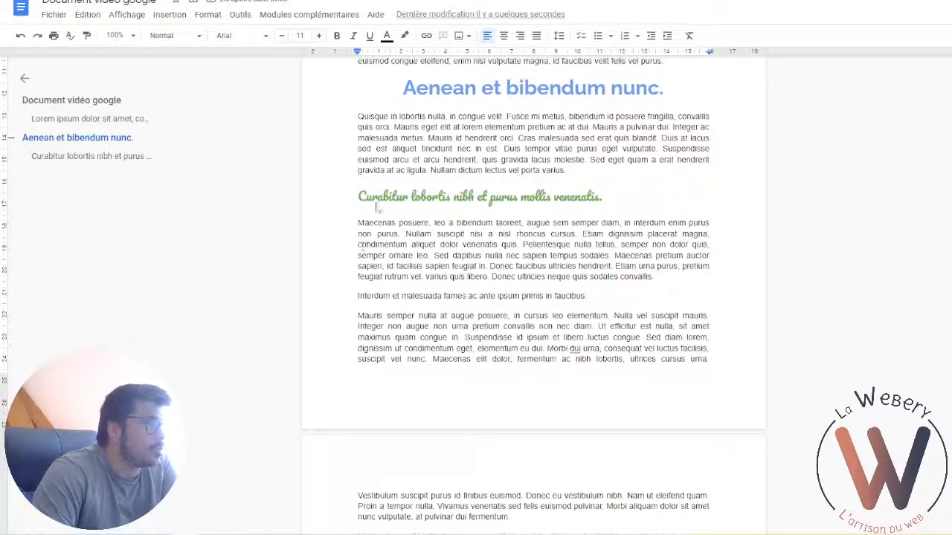
click(411, 244)
triple_click(394, 296)
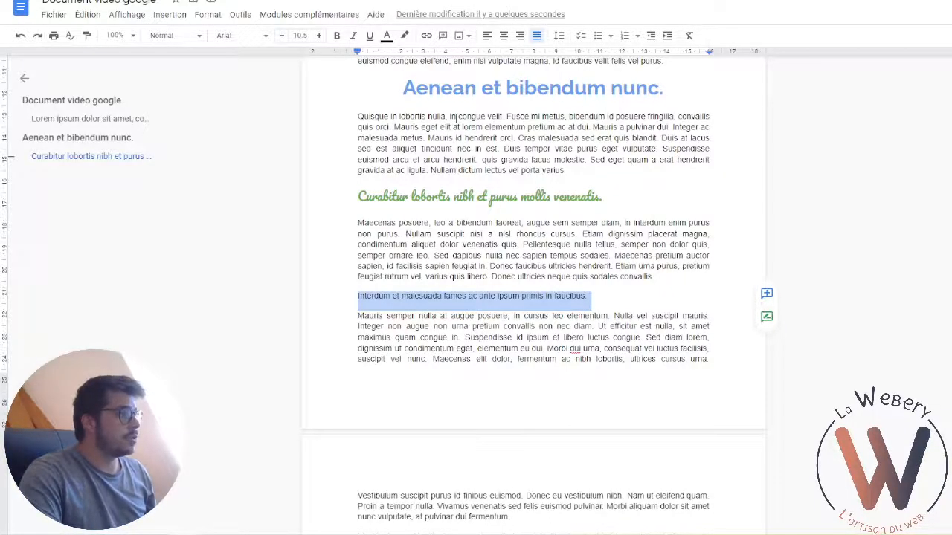
scroll(456, 119, up, 3)
triple_click(496, 211)
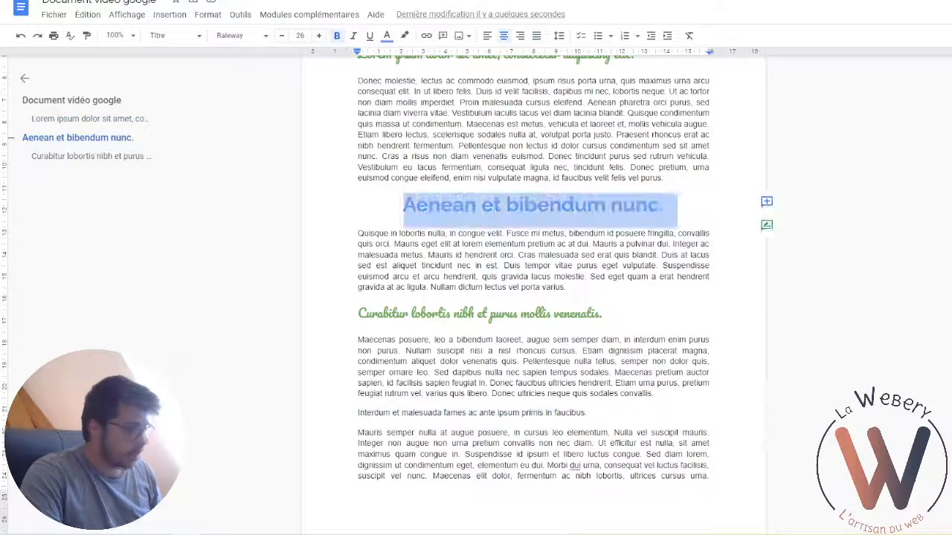
scroll(550, 308, down, 2)
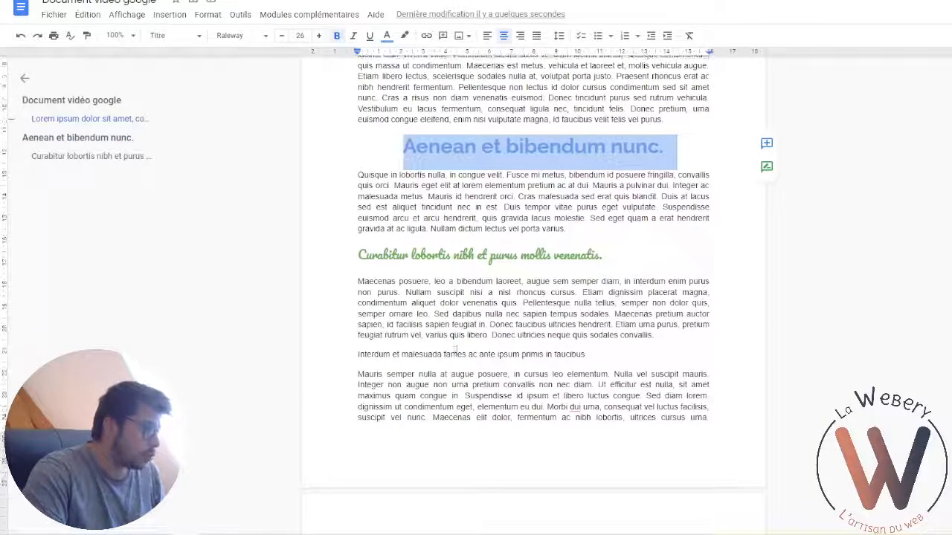
triple_click(448, 354)
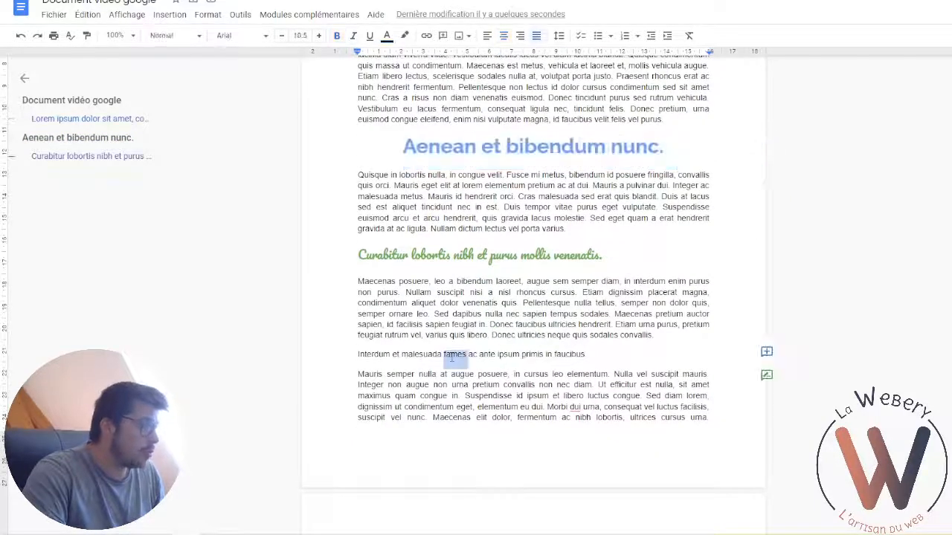
click(336, 35)
click(318, 35)
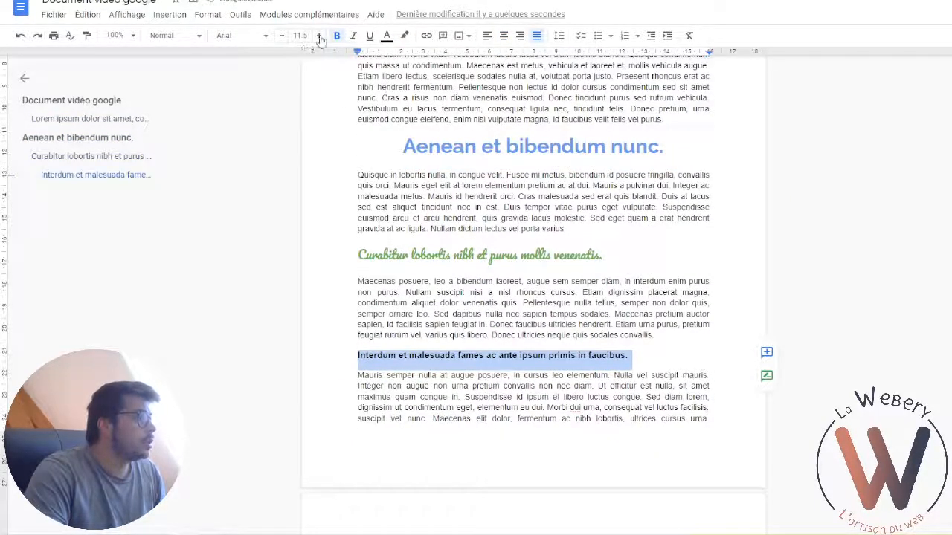
click(319, 35)
click(318, 35)
click(318, 35)
click(319, 35)
click(318, 35)
click(319, 35)
click(318, 35)
Set the "Interdum et malesuada fames" line to the Georgia font in red
click(241, 35)
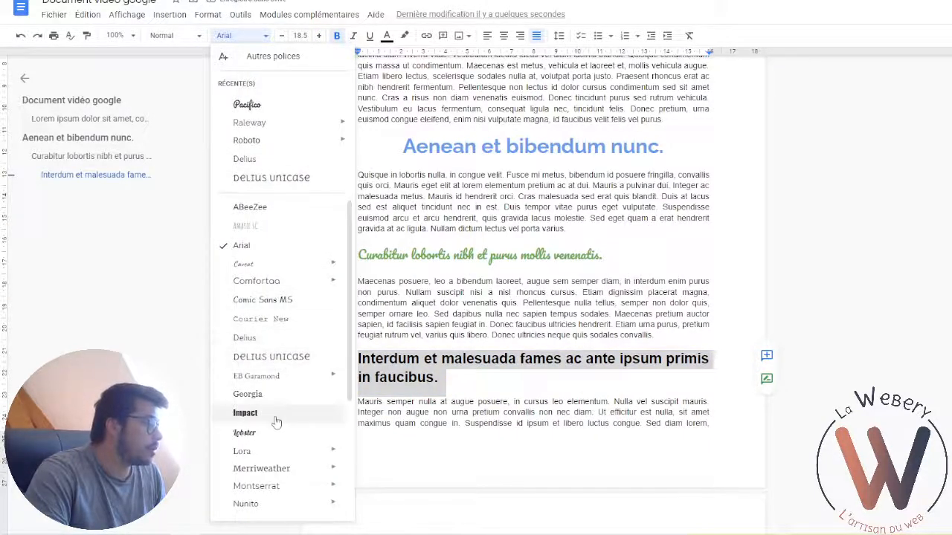
click(256, 394)
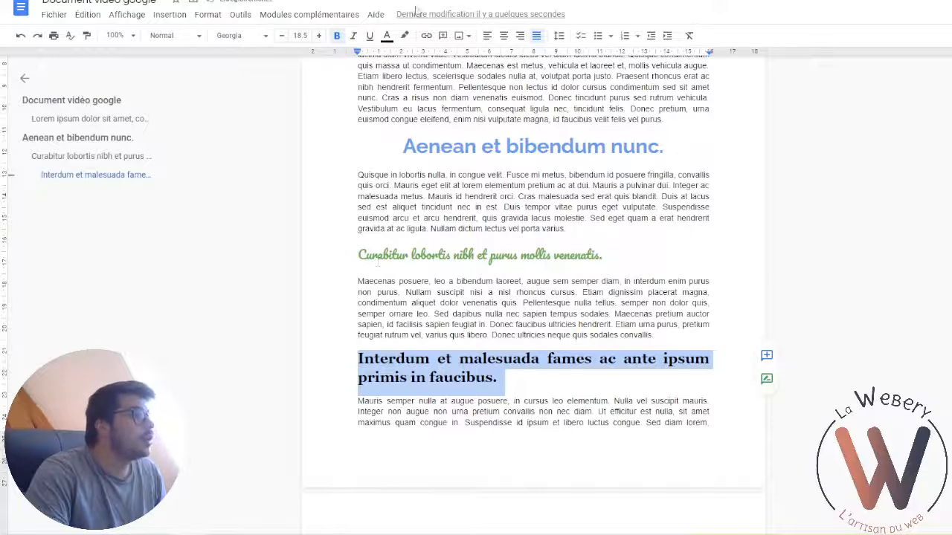
click(386, 35)
click(402, 129)
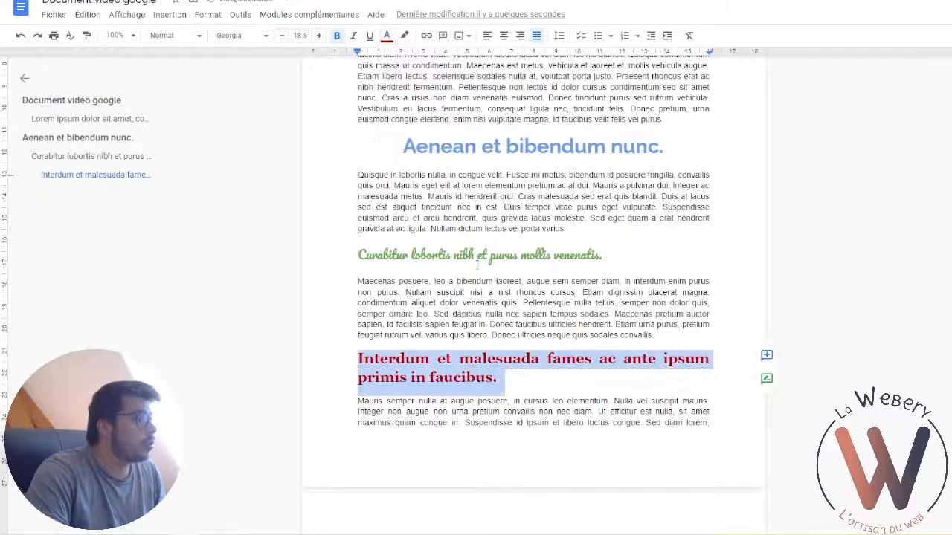
Try to apply the Titre 2 paragraph style to the red "Interdum et malesuada fames" line
click(491, 256)
mouse_move(495, 383)
mouse_down()
mouse_move(313, 346)
mouse_move(505, 381)
mouse_up()
click(380, 357)
click(357, 358)
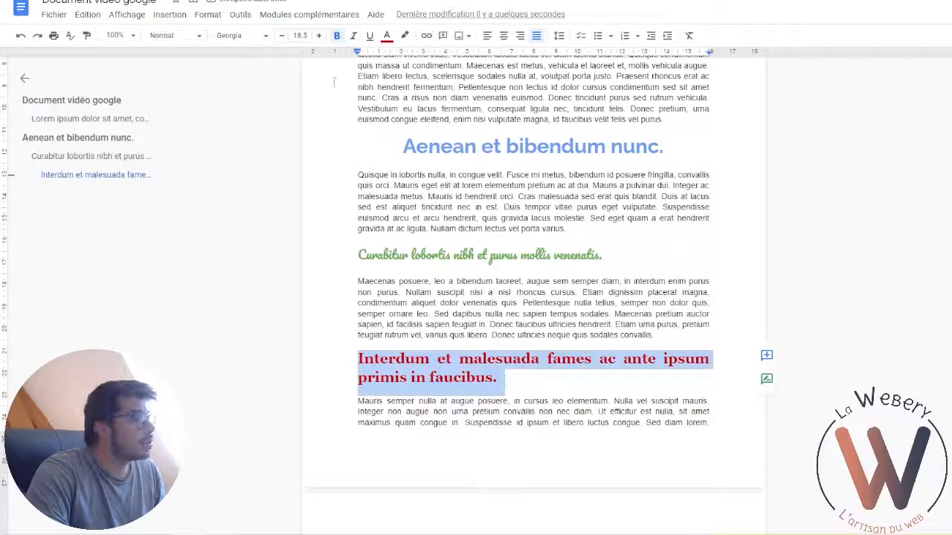
click(176, 34)
click(198, 246)
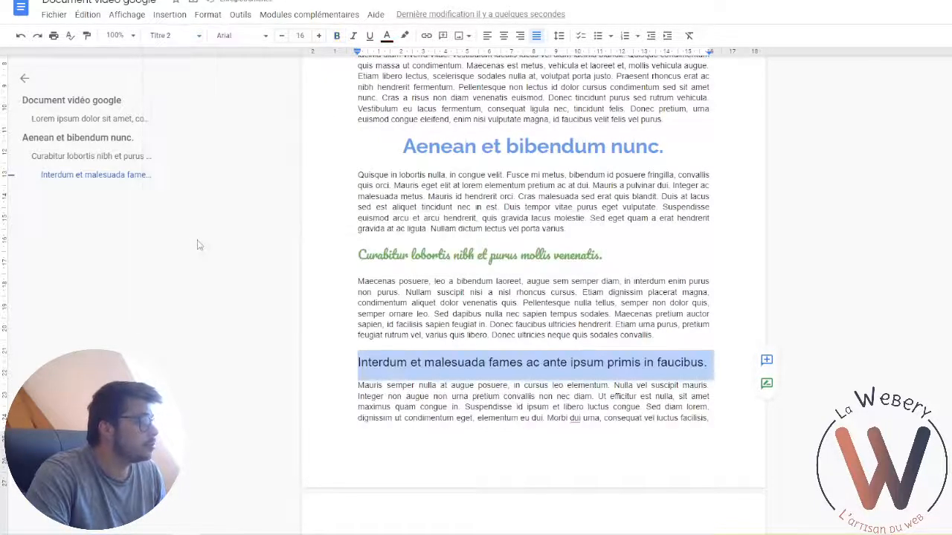
click(550, 335)
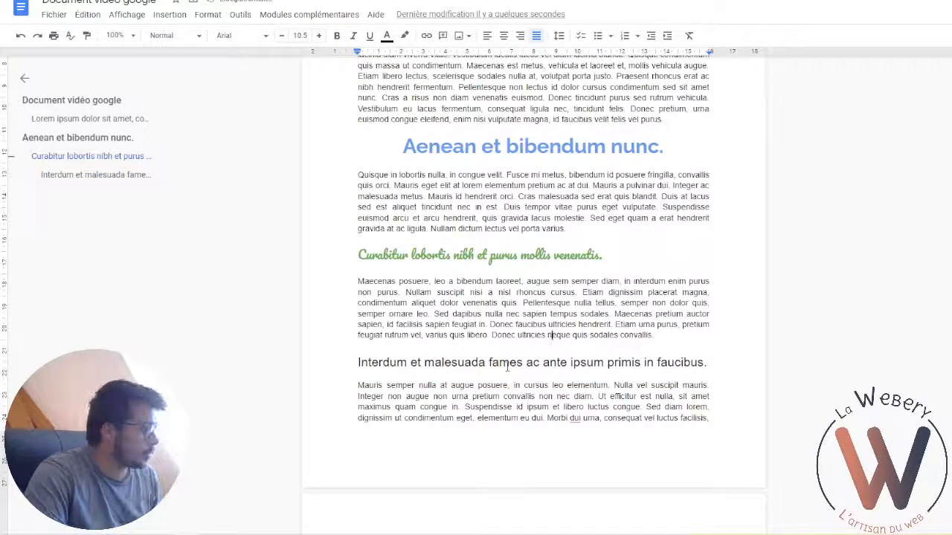
key(ctrl+z)
Update the Titre 2 paragraph style to match the red Georgia "Interdum et malesuada fames" line
click(189, 34)
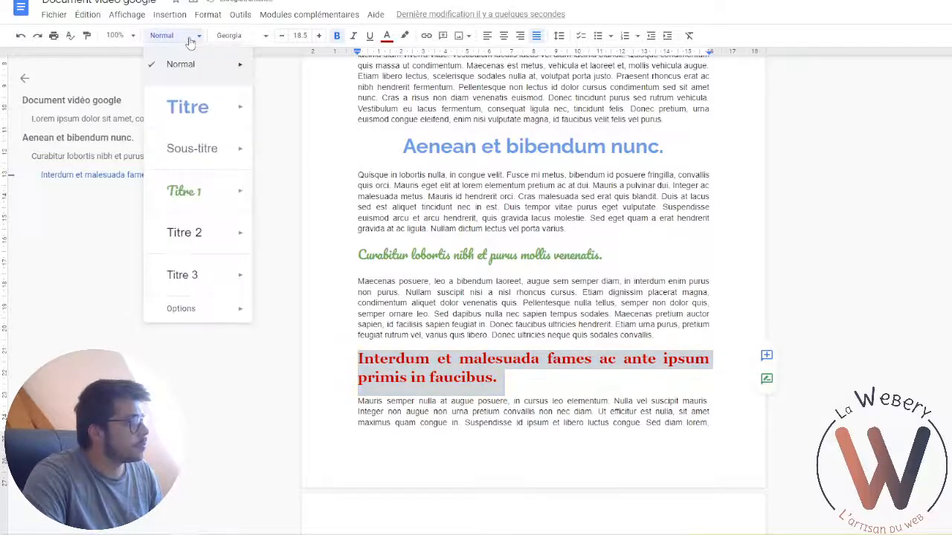
mouse_move(211, 242)
click(311, 252)
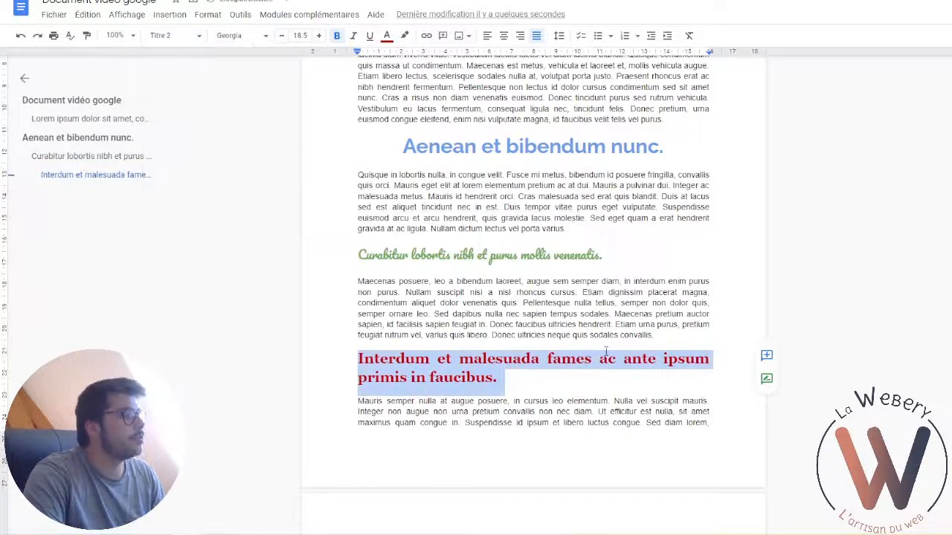
Break the first body paragraph before "Duis id velit" and apply the Titre 2 style to the separated "Donec molestie" text
scroll(385, 280, down, 2)
scroll(385, 280, up, 5)
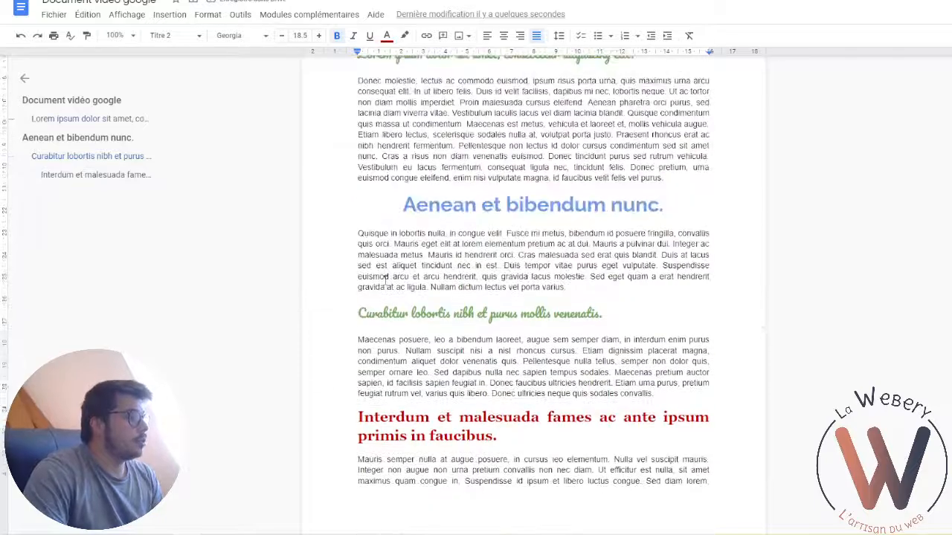
click(477, 265)
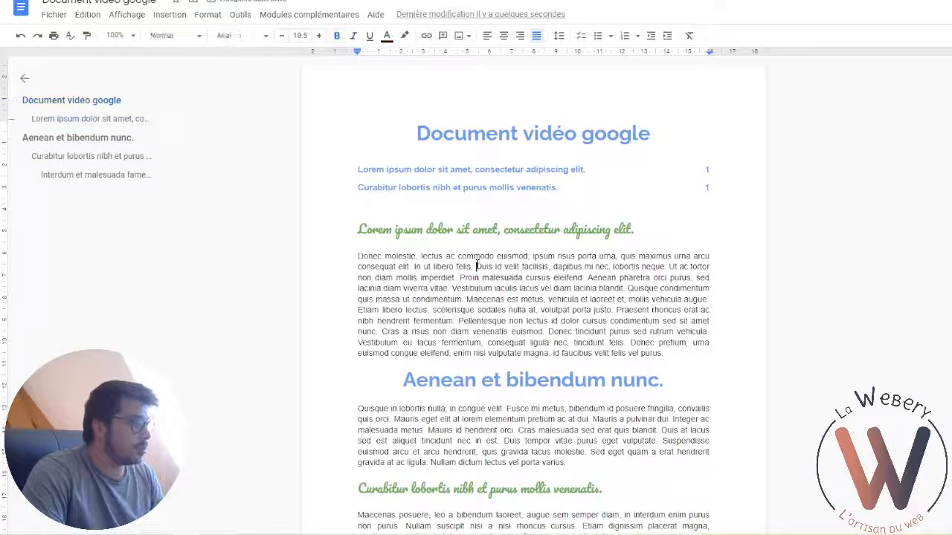
key(Return)
key(Return)
drag(477, 266, 347, 258)
click(190, 36)
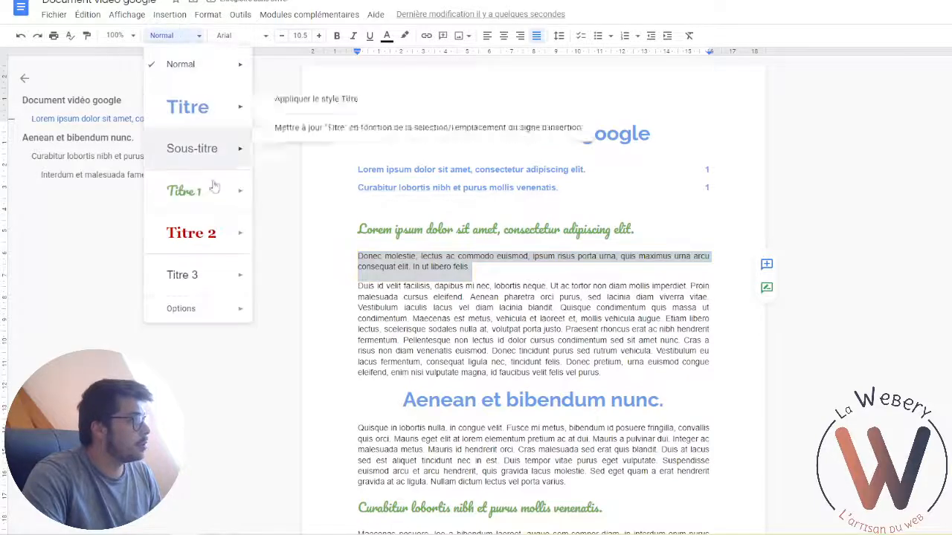
click(215, 246)
click(366, 314)
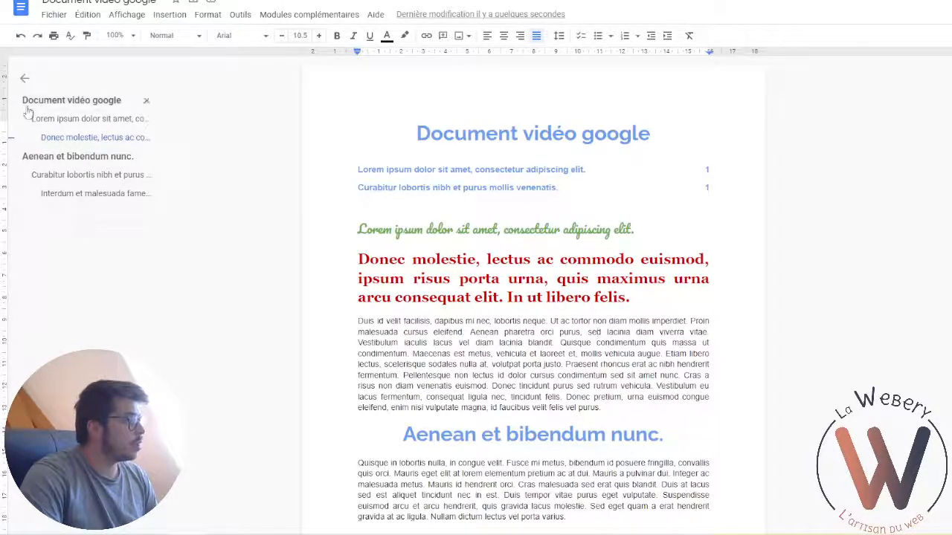
Update the table of contents to include the Titre 2 headings
click(384, 171)
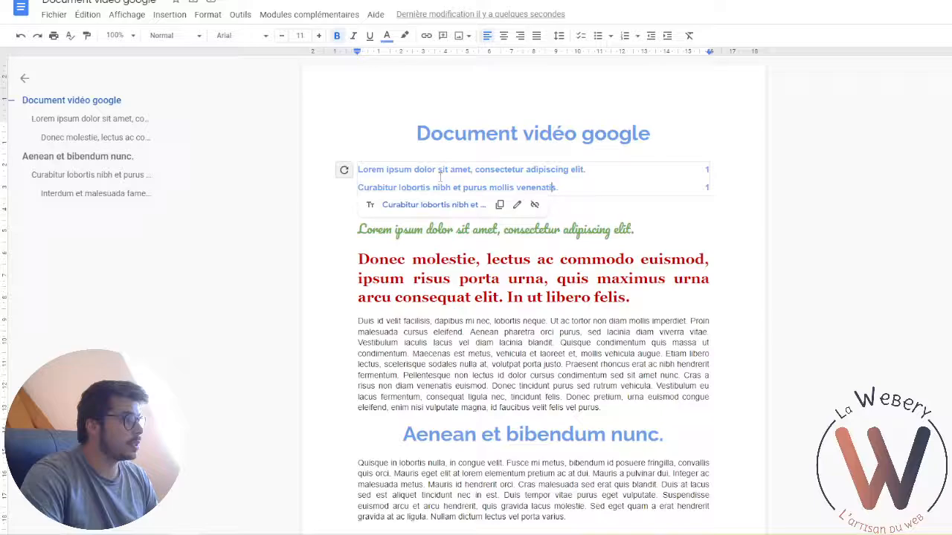
click(344, 172)
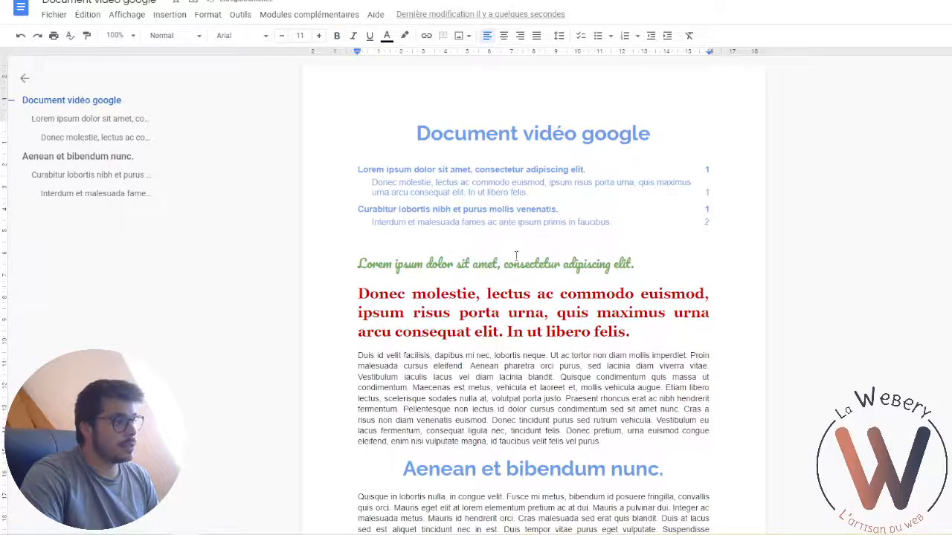
click(634, 332)
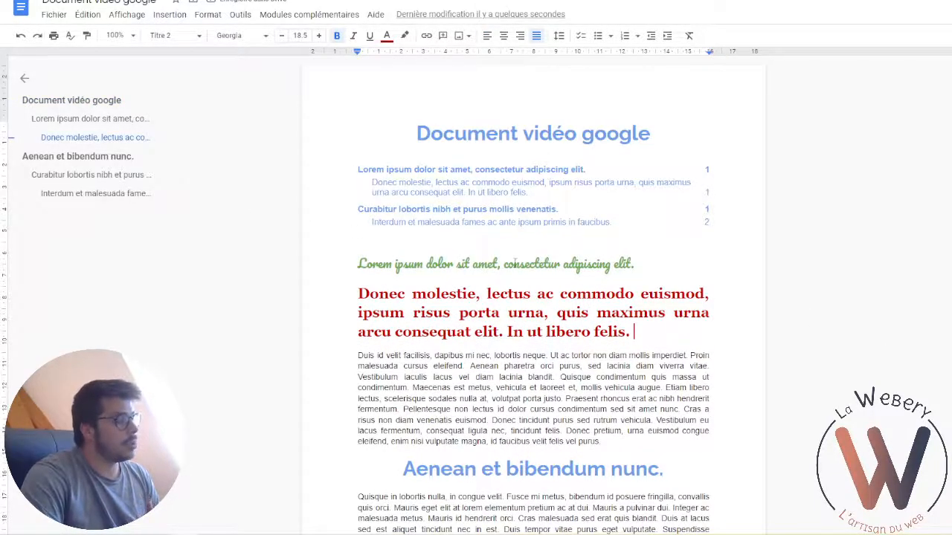
Link the phrase "Quisque in lobortis nulla, in congue velit" under "Aenean et bibendum nunc." to the suggested French Wikipedia "Lorem ipsum" article
scroll(515, 263, down, 4)
scroll(414, 270, up, 3)
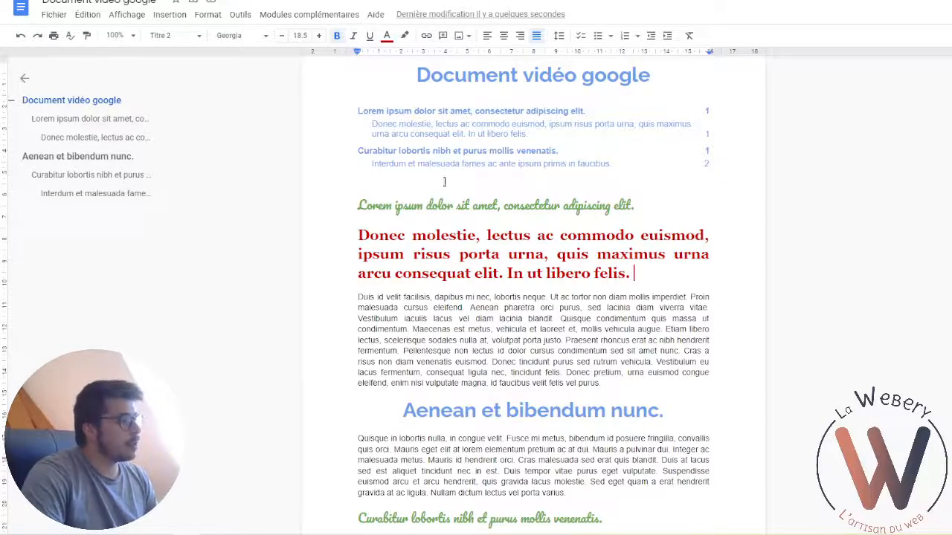
scroll(532, 297, up, 1)
scroll(460, 107, down, 4)
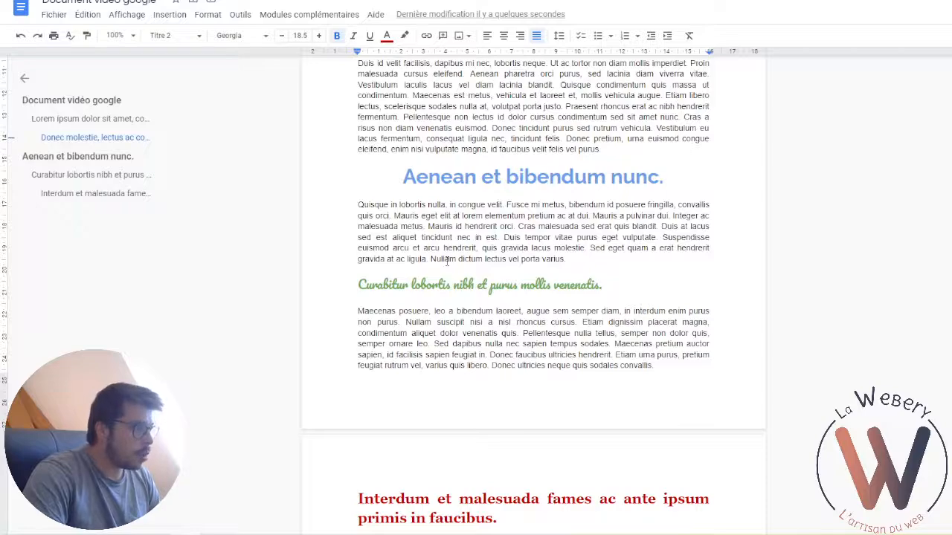
scroll(447, 259, up, 1)
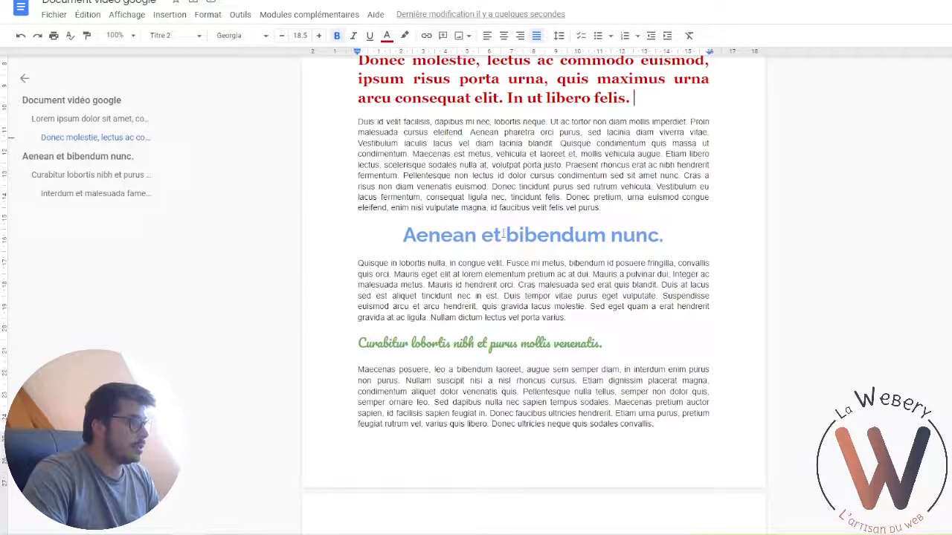
mouse_move(503, 263)
mouse_down()
mouse_move(358, 258)
mouse_move(503, 264)
mouse_up()
click(359, 258)
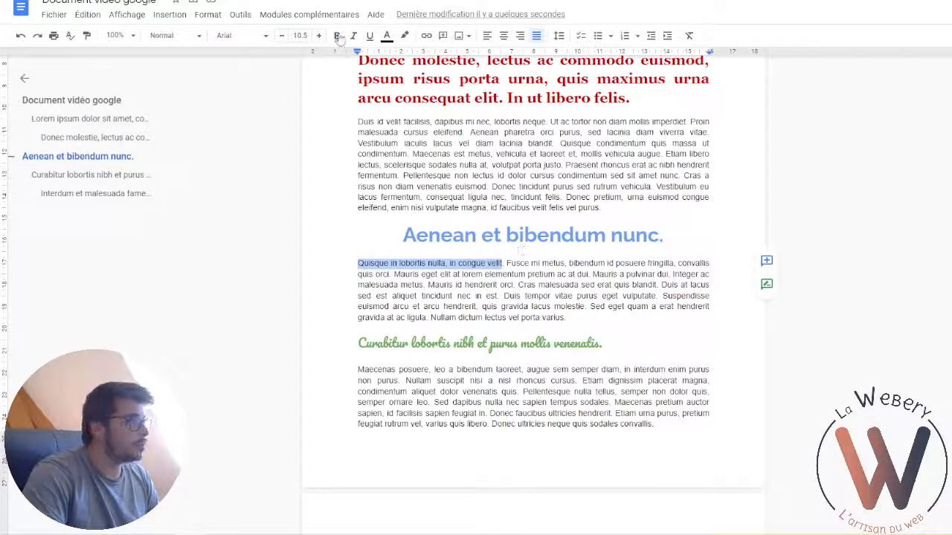
click(425, 39)
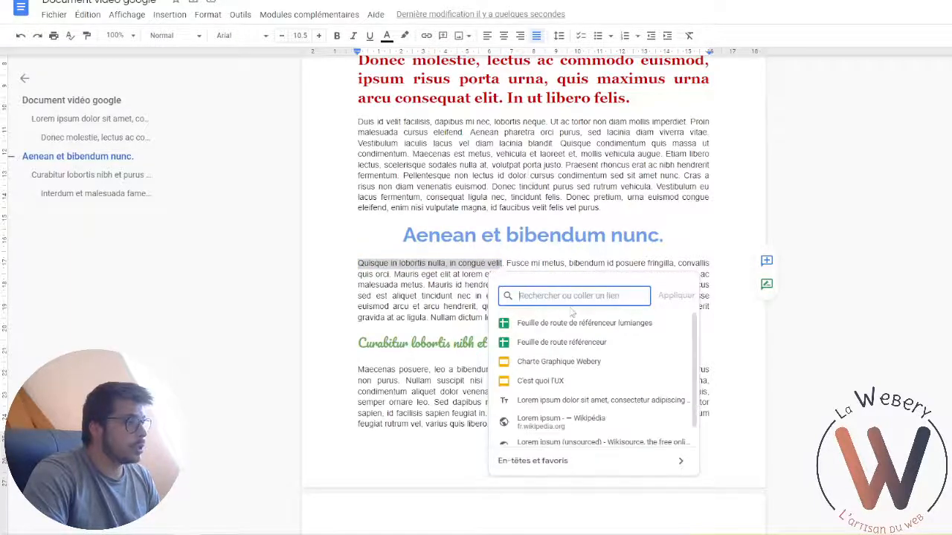
scroll(576, 342, down, 2)
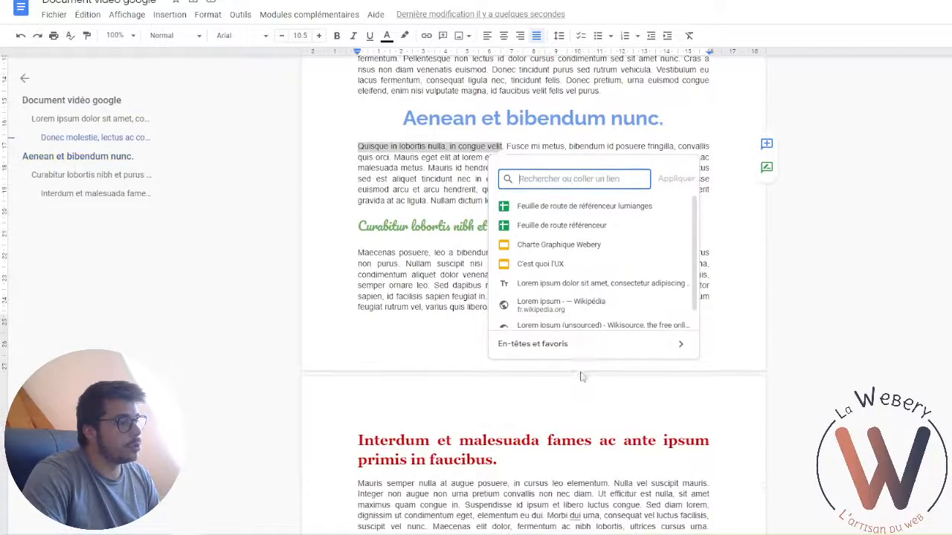
scroll(573, 298, up, 3)
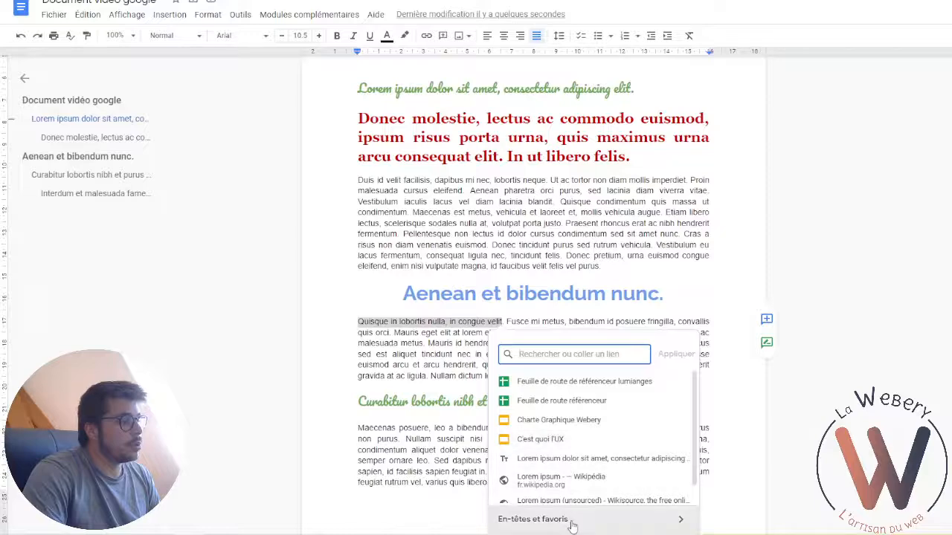
scroll(572, 402, down, 3)
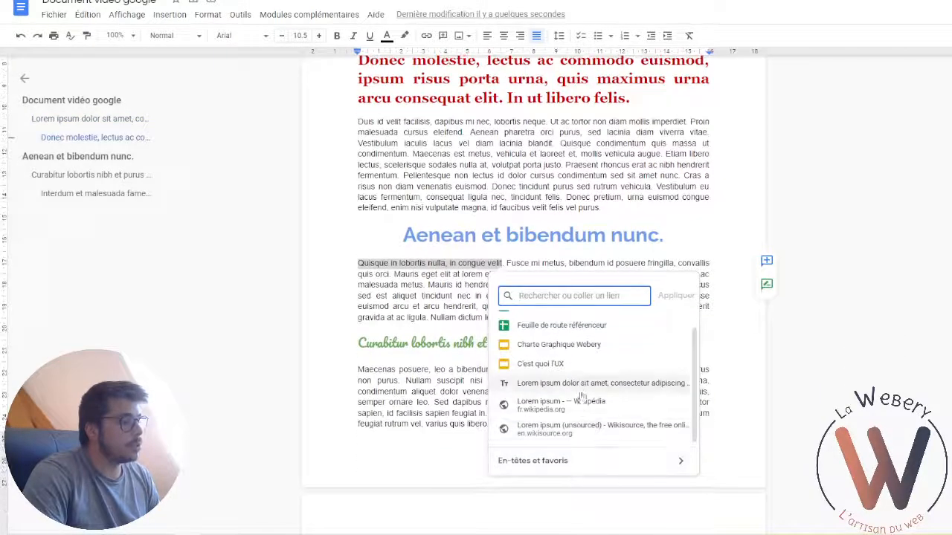
click(543, 407)
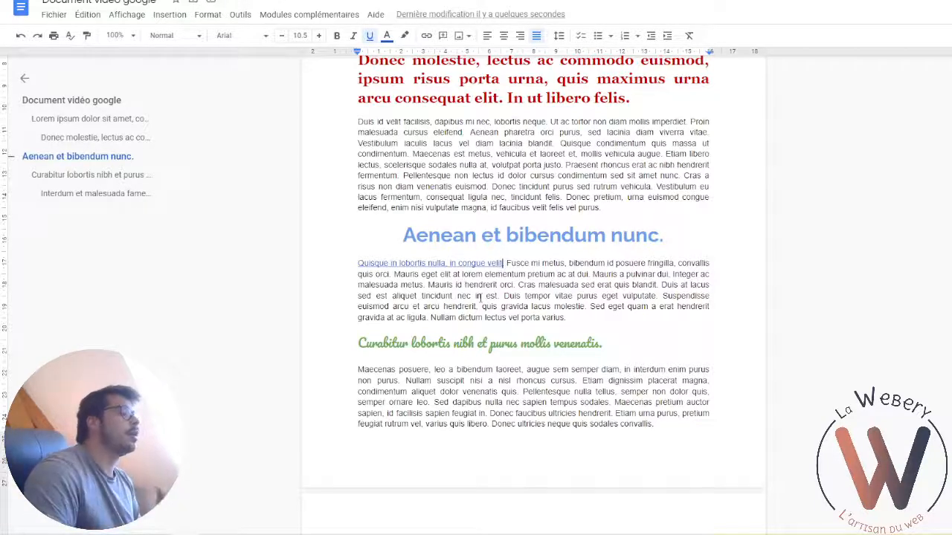
Open the Wikipedia article linked from "Quisque in lobortis nulla, in congue velit"
click(478, 265)
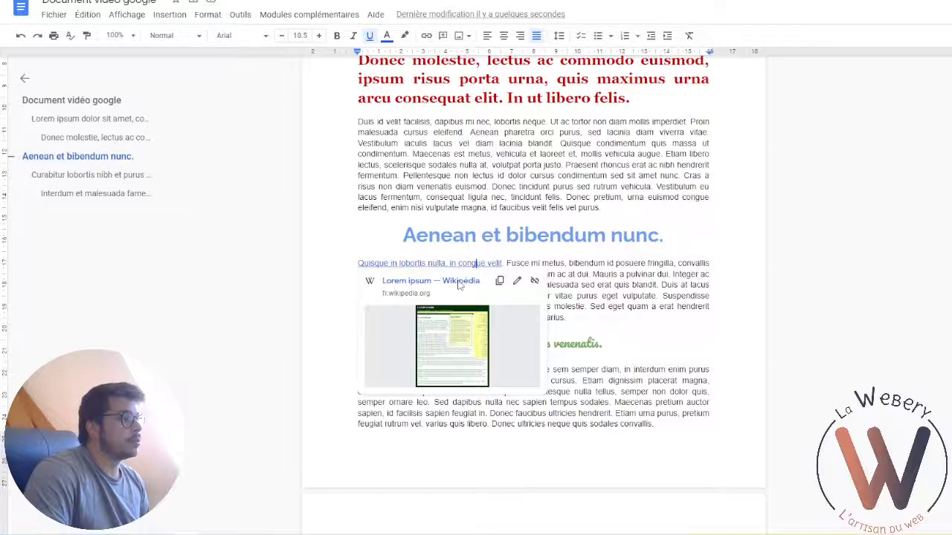
click(459, 284)
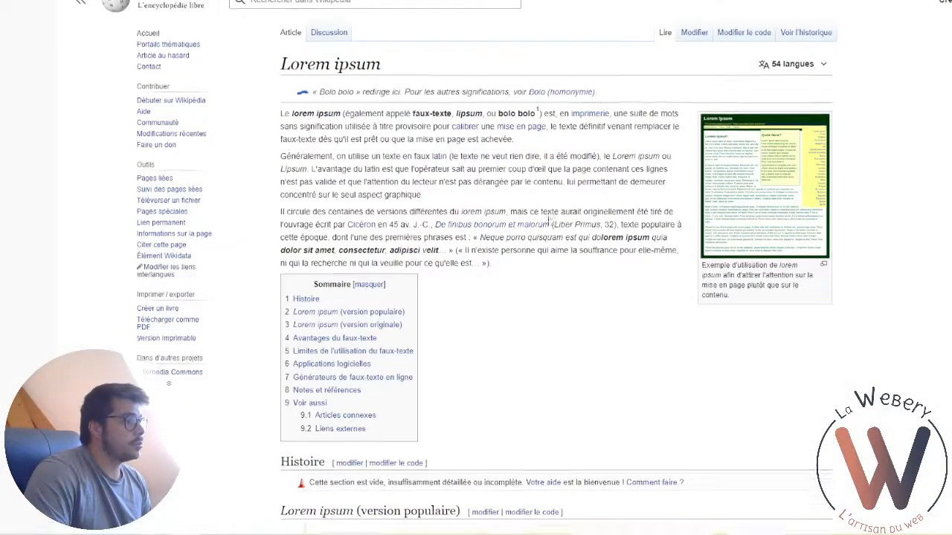
Return from the Wikipedia article to the "Document vidéo google" document
click(406, 1)
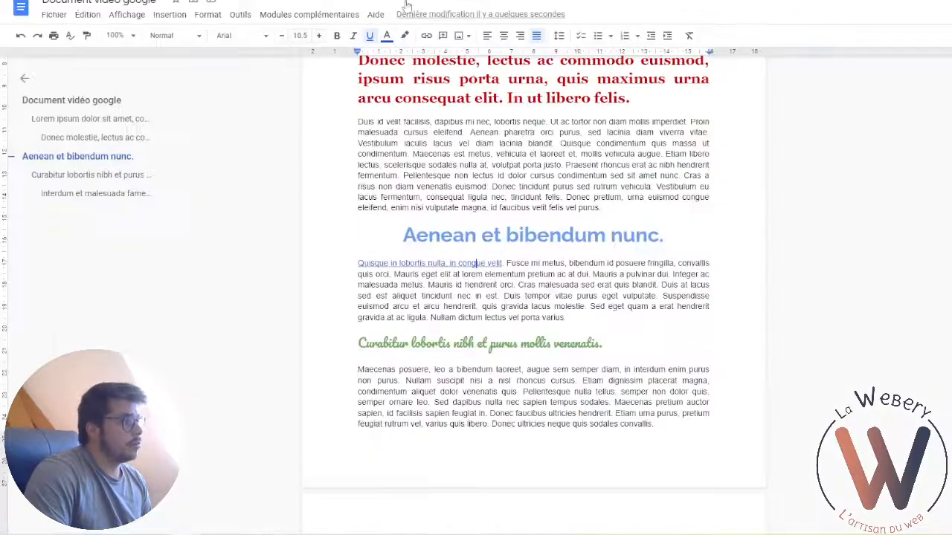
click(580, 331)
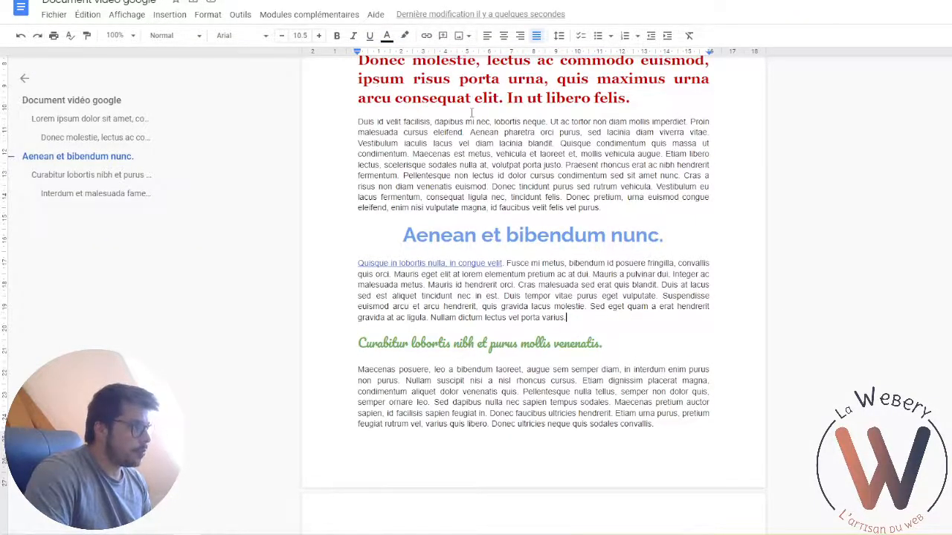
scroll(470, 112, up, 3)
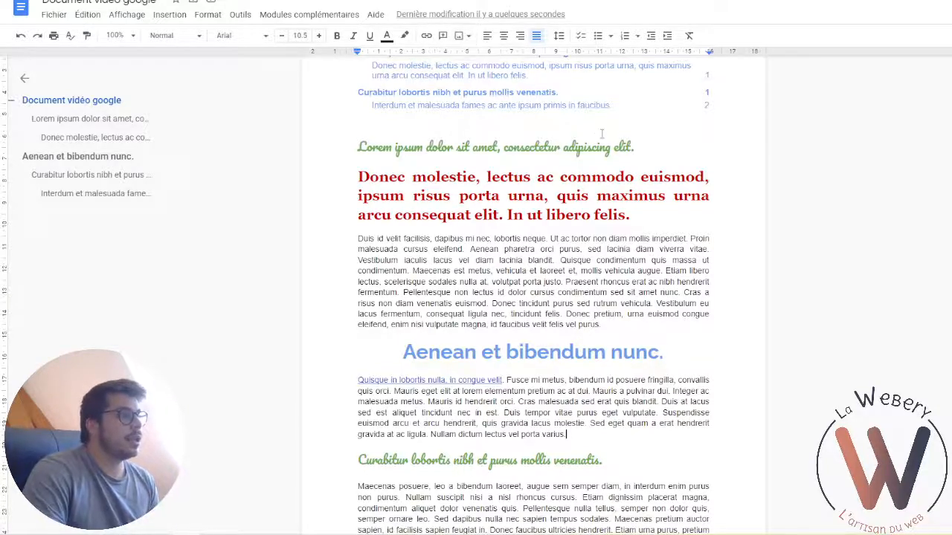
click(610, 36)
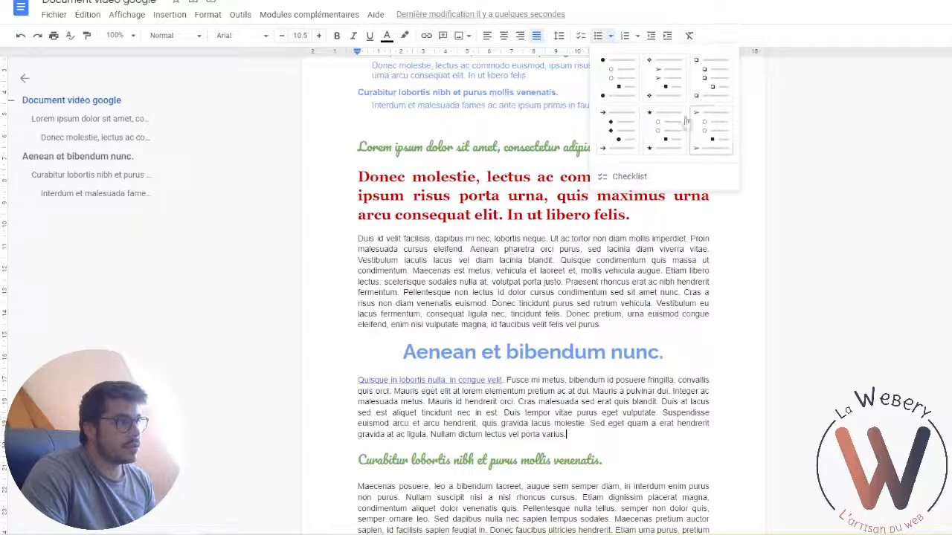
click(636, 36)
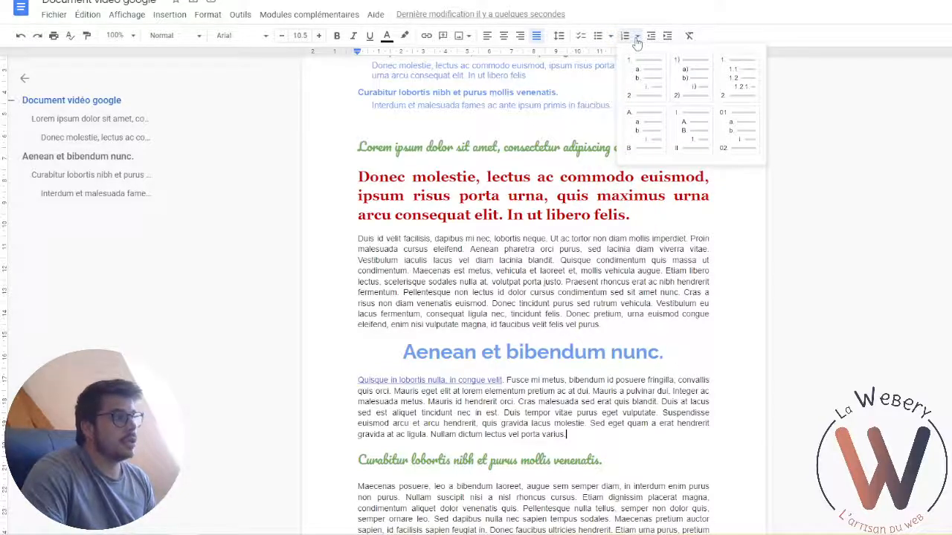
click(871, 89)
scroll(386, 82, up, 3)
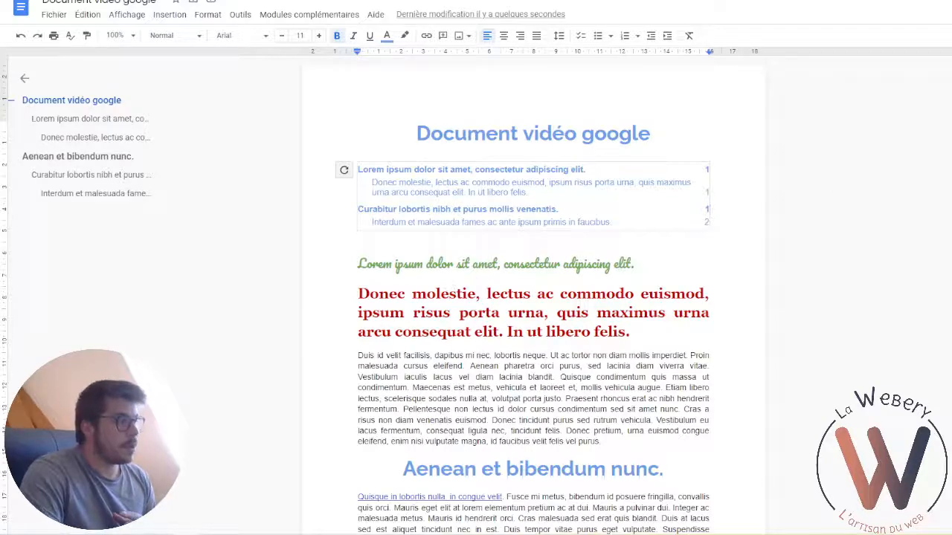
click(441, 344)
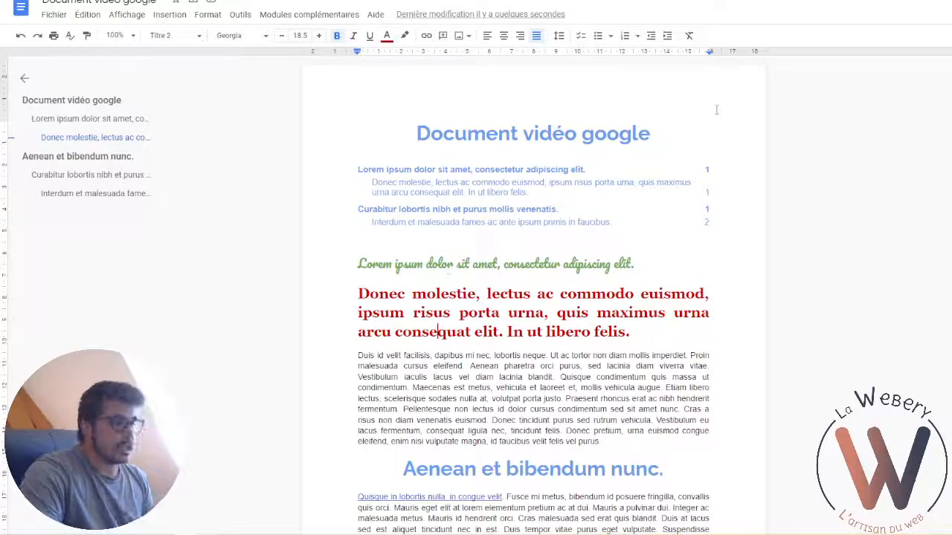
scroll(606, 246, down, 2)
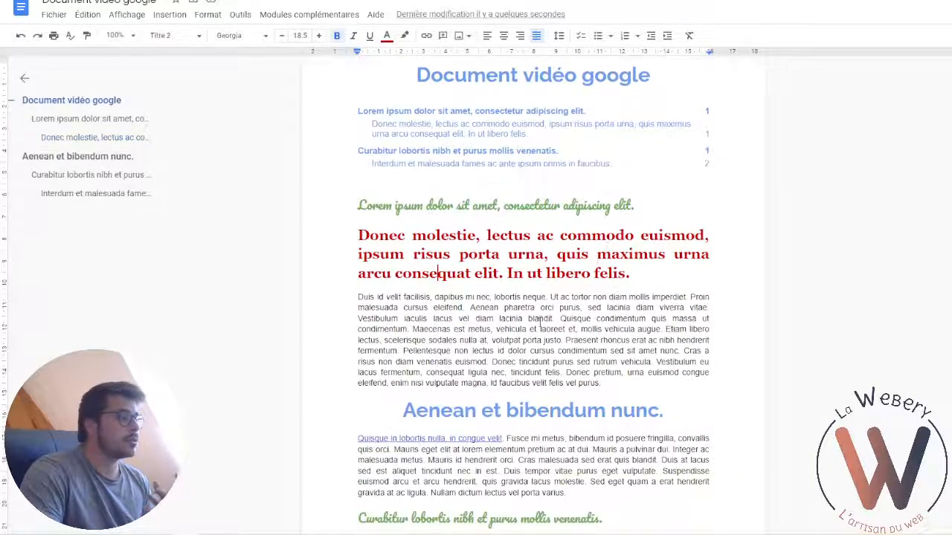
drag(591, 382, 403, 307)
scroll(406, 309, down, 2)
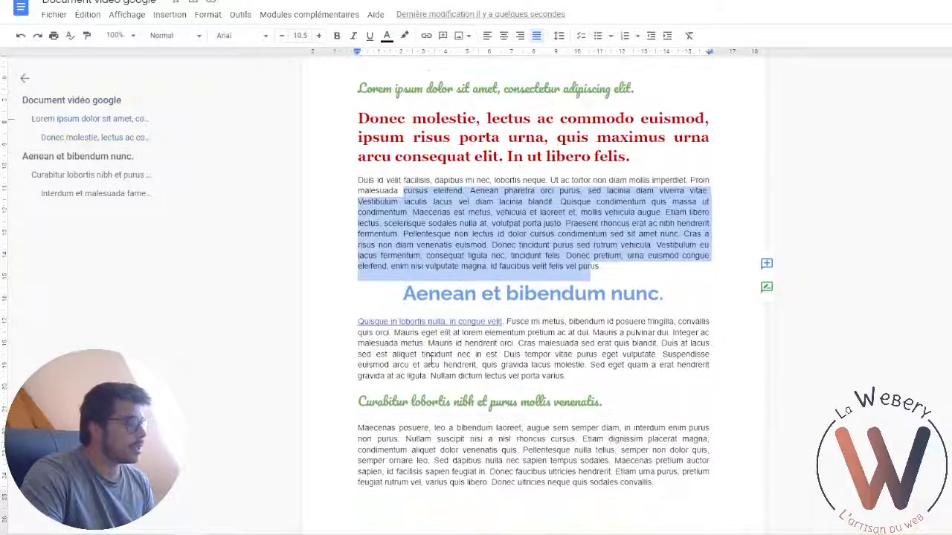
drag(429, 355, 671, 391)
click(617, 364)
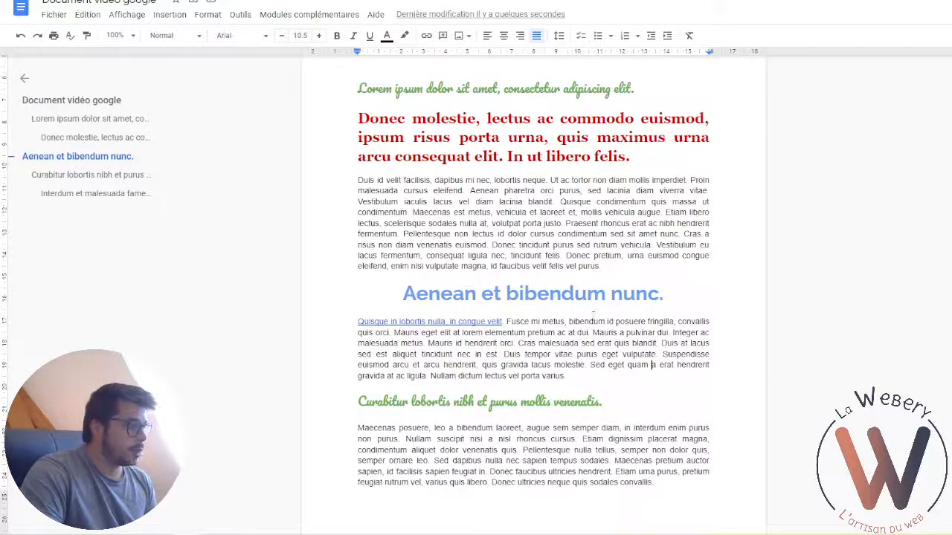
scroll(685, 224, up, 2)
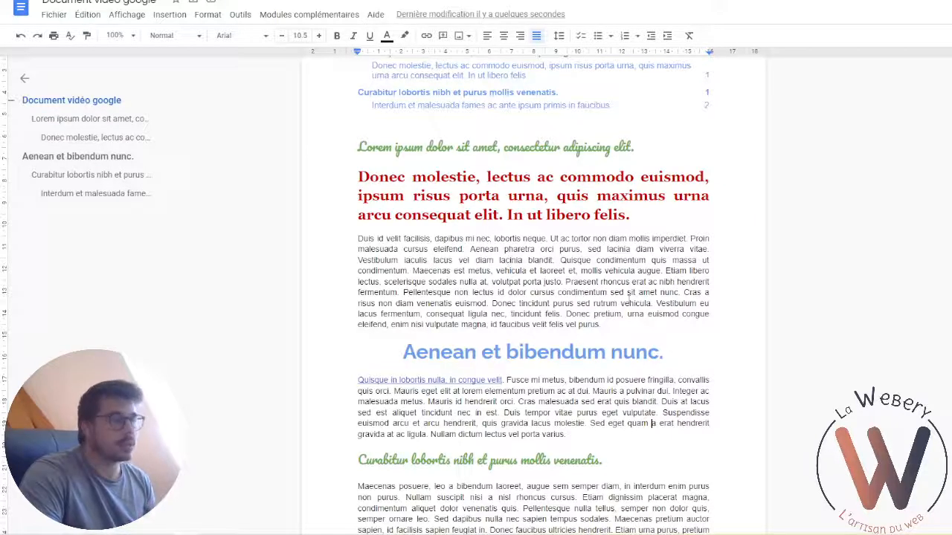
click(640, 250)
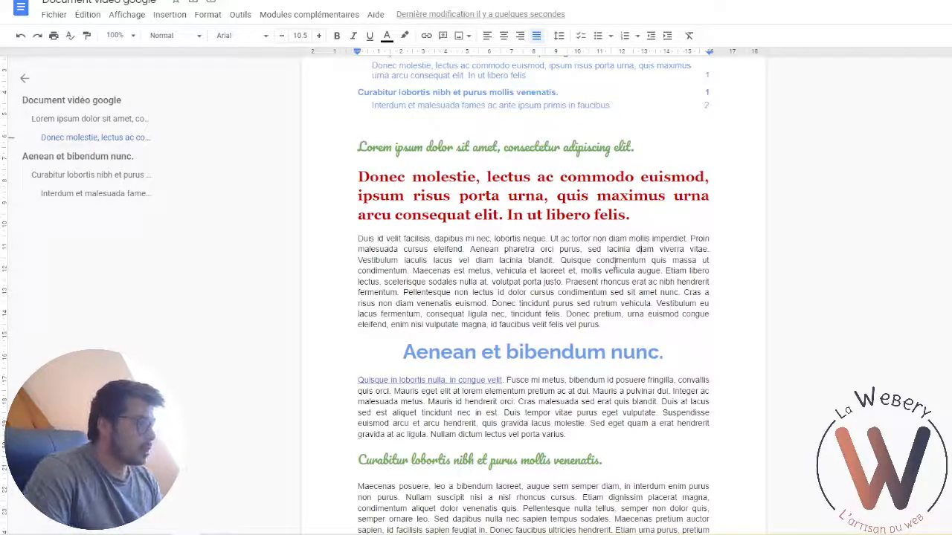
Add the comment "Attention tu as fais une erreur" to the passage from "Duis id velit" to "lacinia blandit" in the first body paragraph
drag(359, 238, 553, 262)
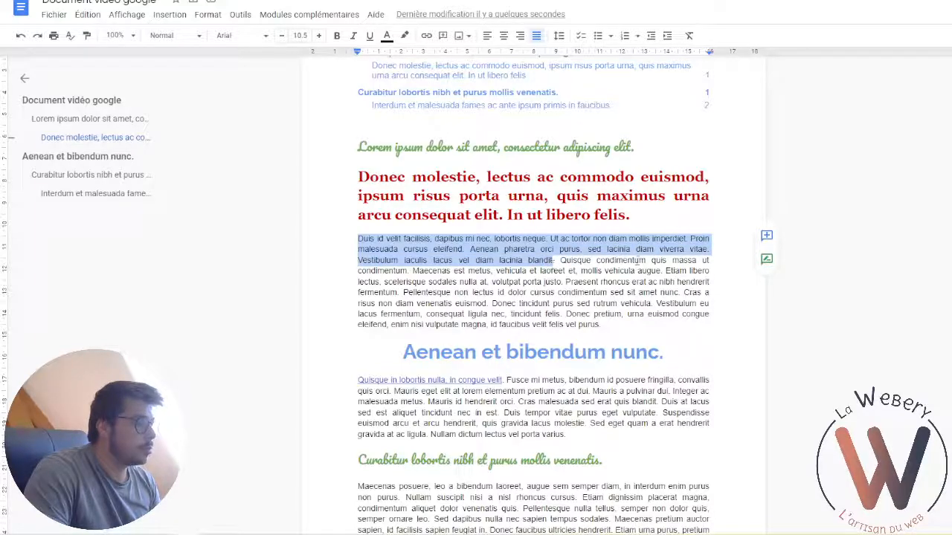
click(767, 236)
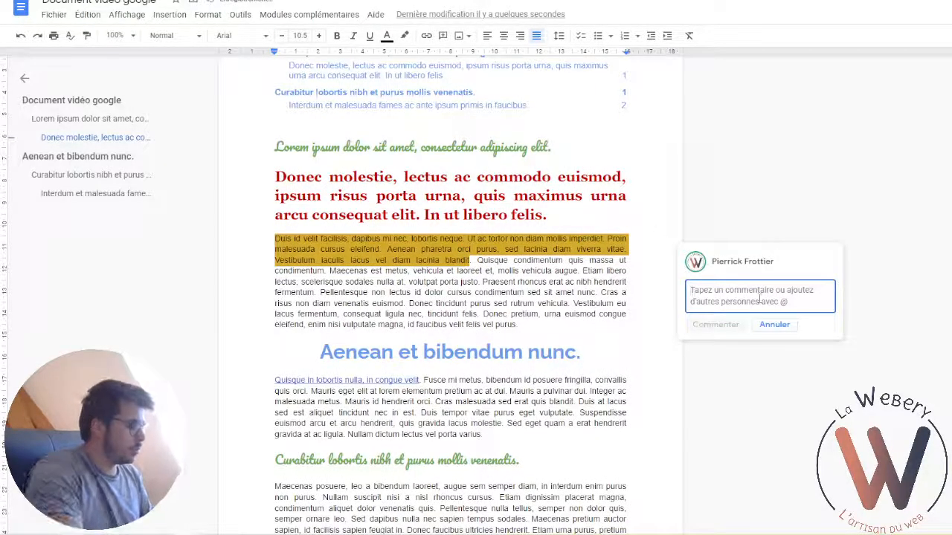
text(Attention )
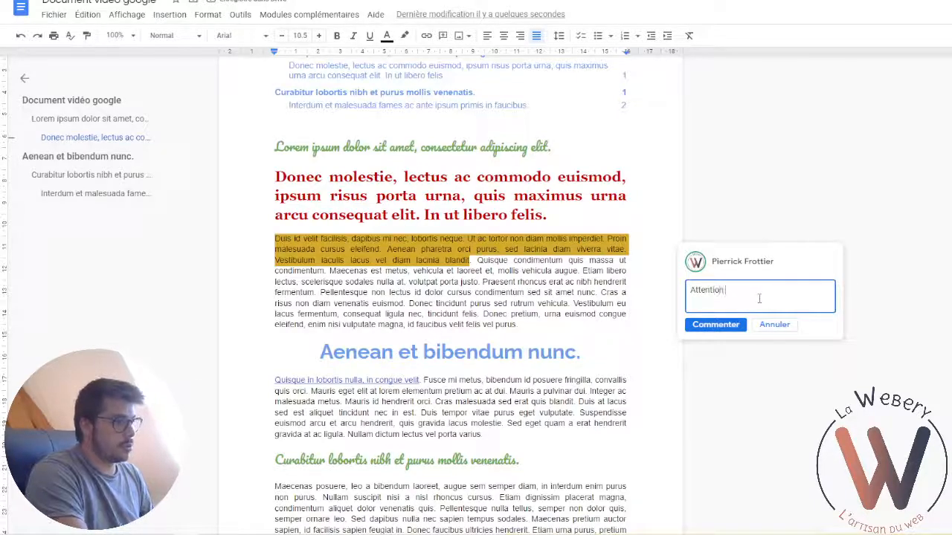
text(tu as fais)
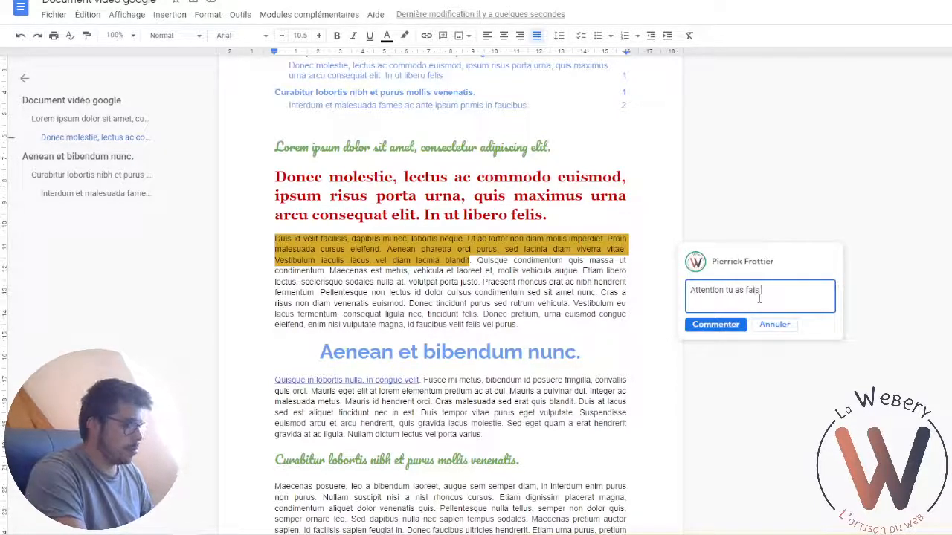
text( une erreur)
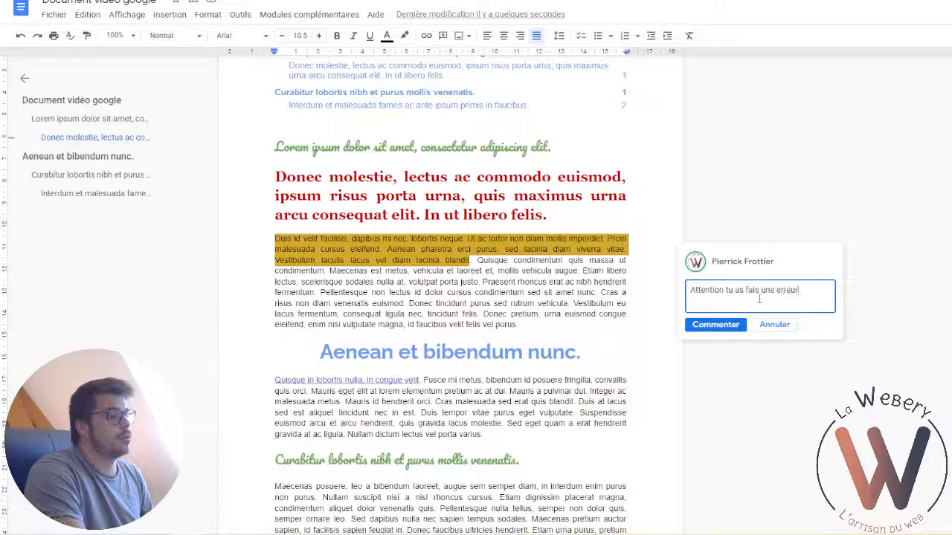
click(715, 325)
click(737, 353)
click(830, 382)
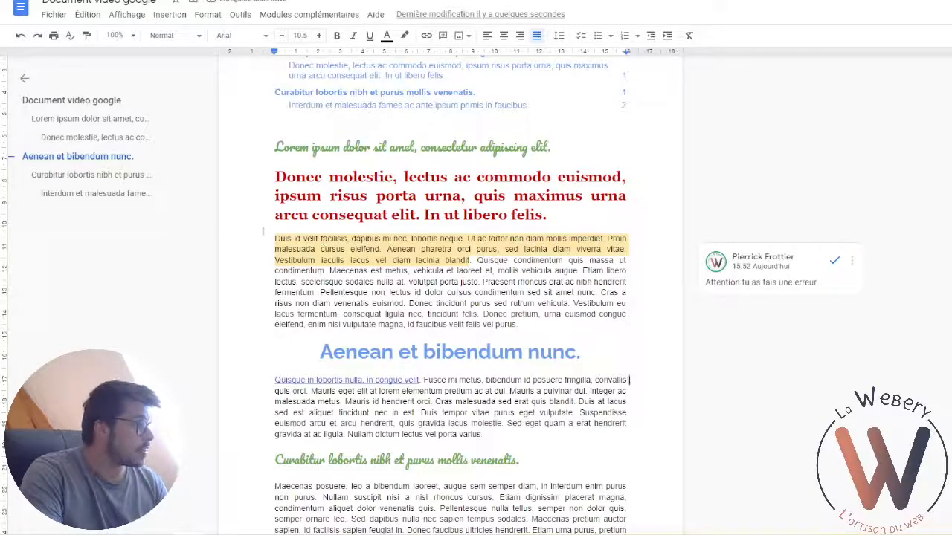
drag(275, 239, 477, 260)
click(535, 285)
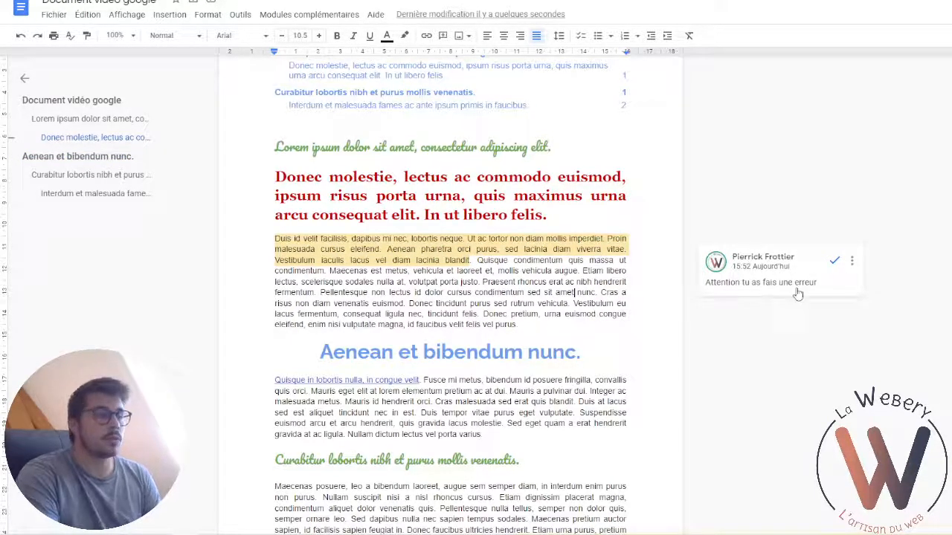
click(852, 261)
click(823, 314)
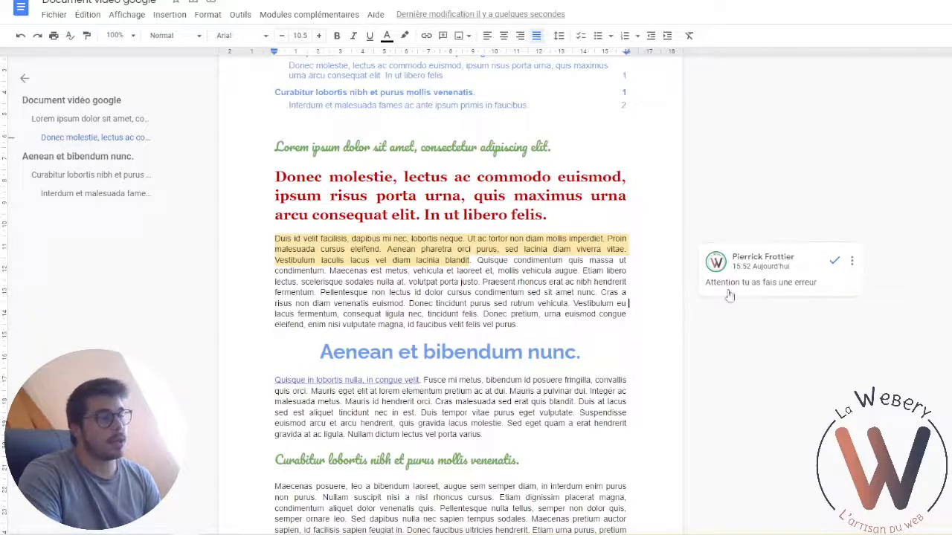
click(758, 287)
click(725, 332)
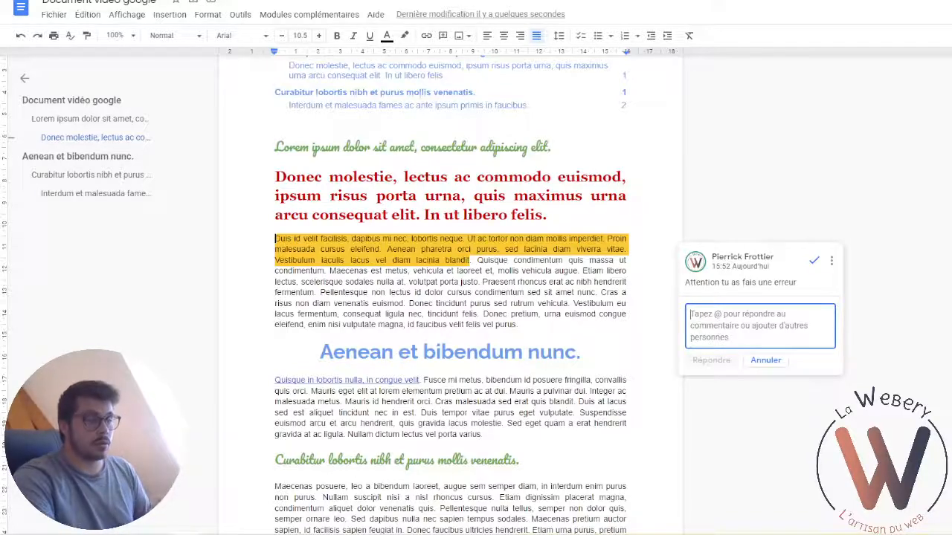
click(846, 366)
Switch the document from editing mode to suggesting mode
scroll(762, 337, up, 1)
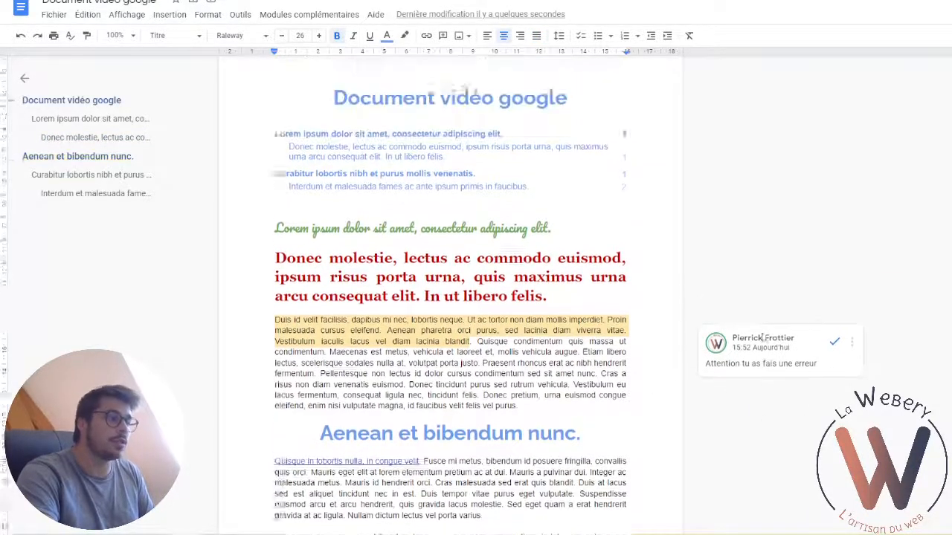
scroll(513, 298, down, 2)
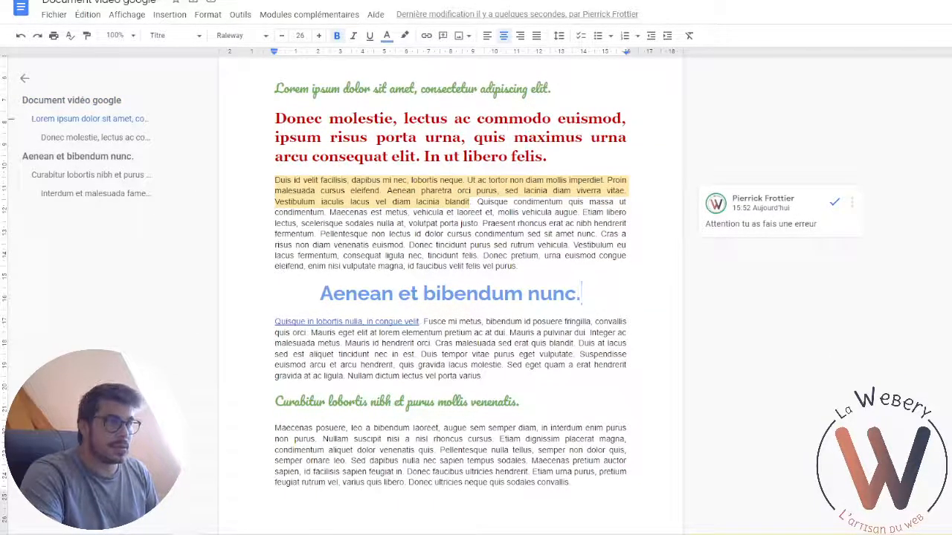
click(948, 36)
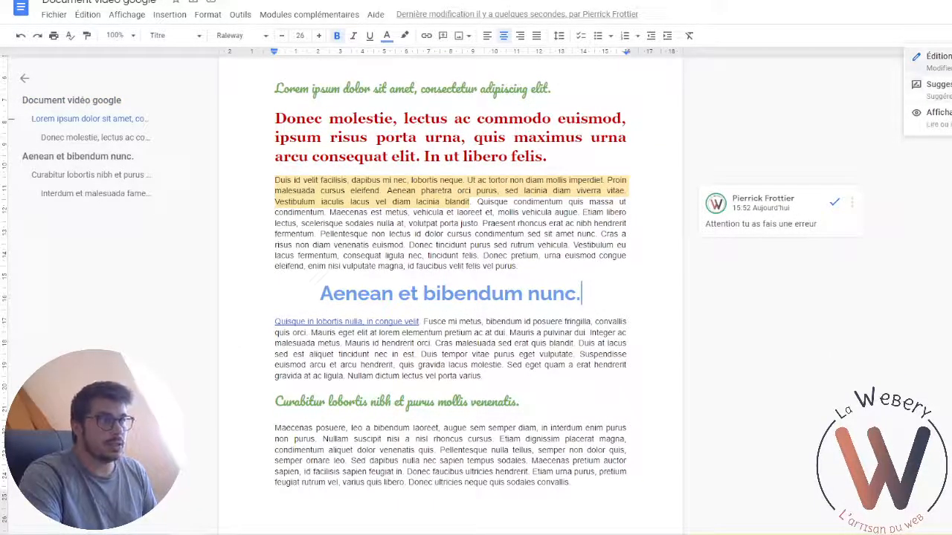
click(854, 71)
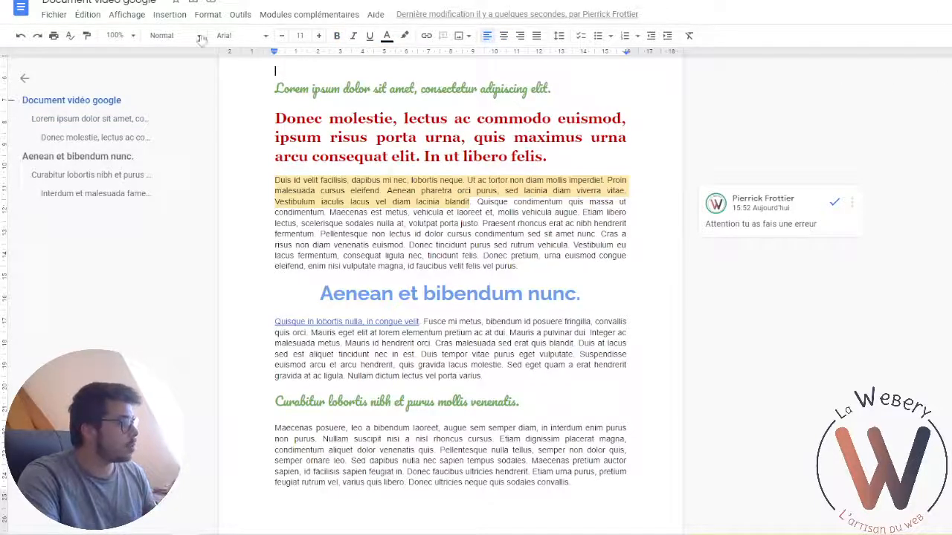
click(948, 36)
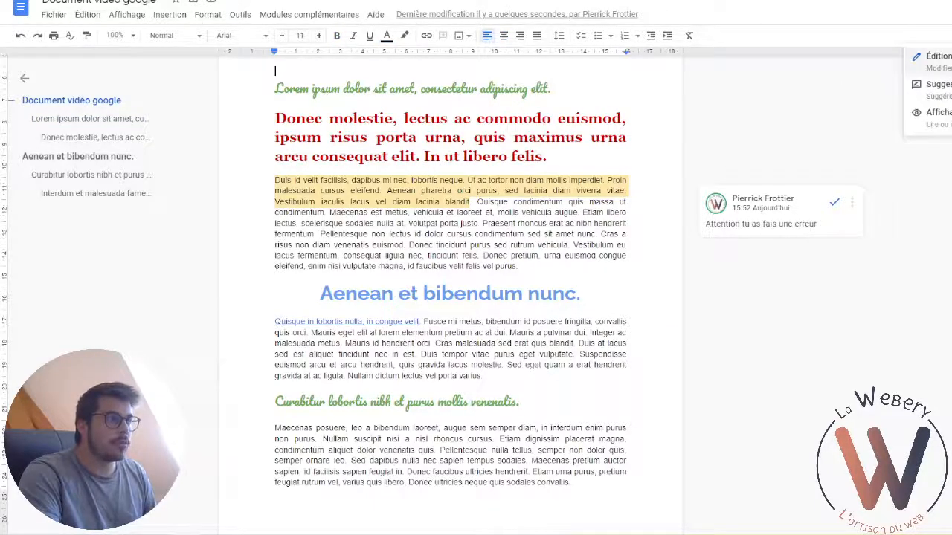
key(Escape)
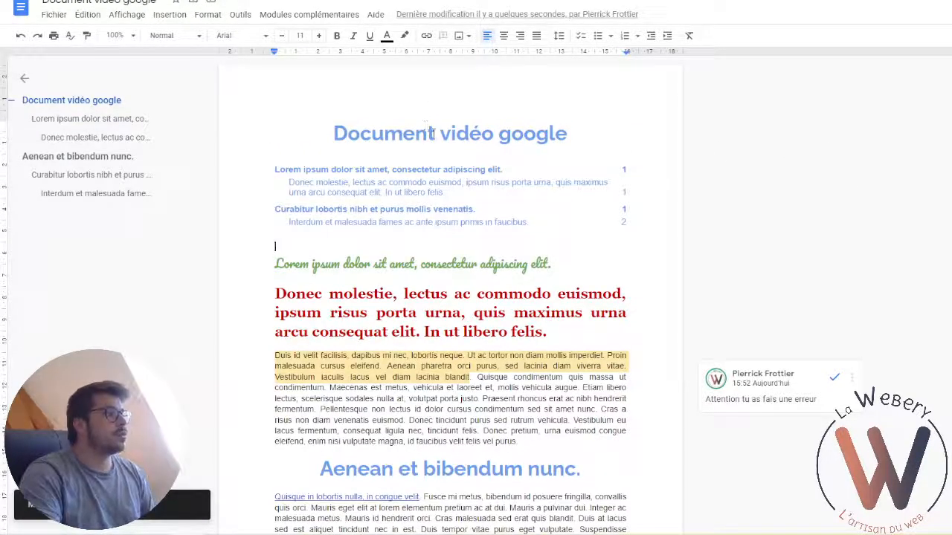
Suggest adding an "s" after "Document" and another "s" after "vidéo" in the document's main title
click(432, 133)
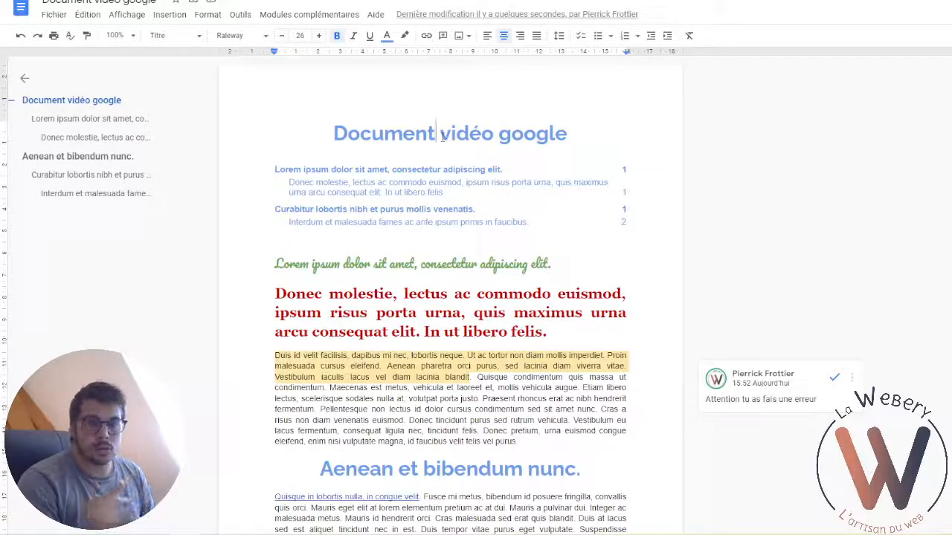
text(s)
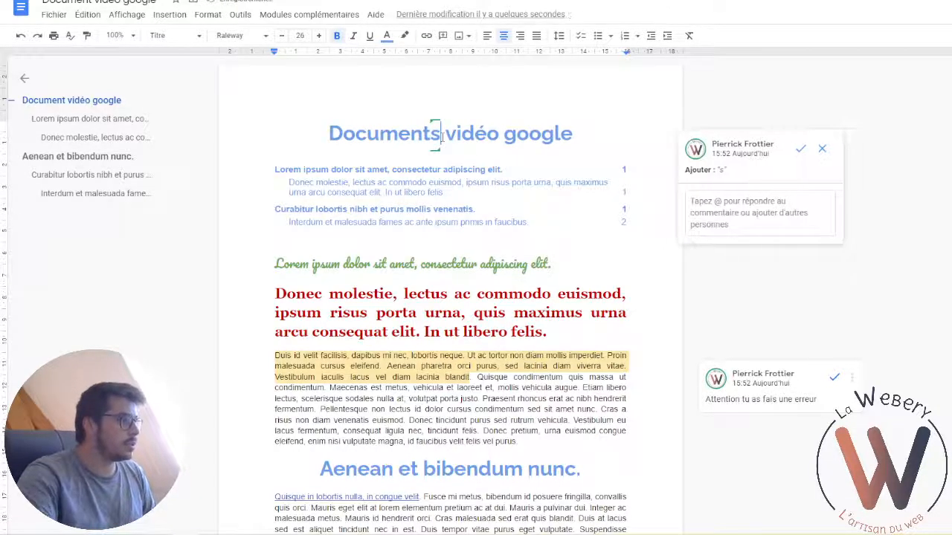
click(501, 134)
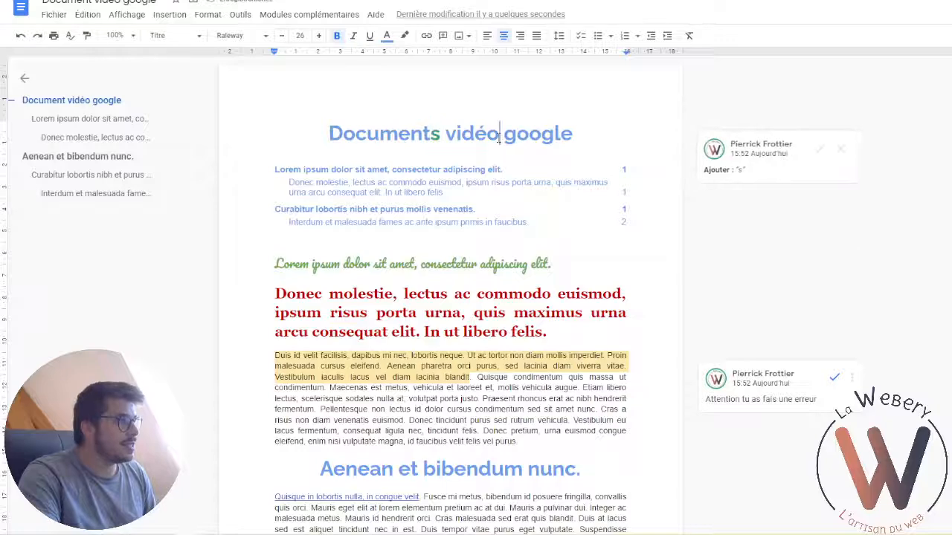
text(s)
click(536, 225)
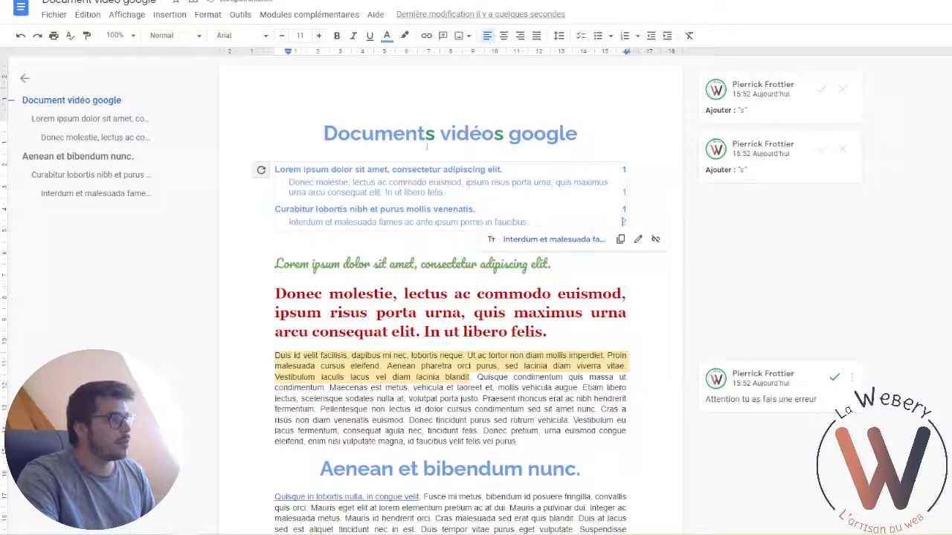
click(834, 293)
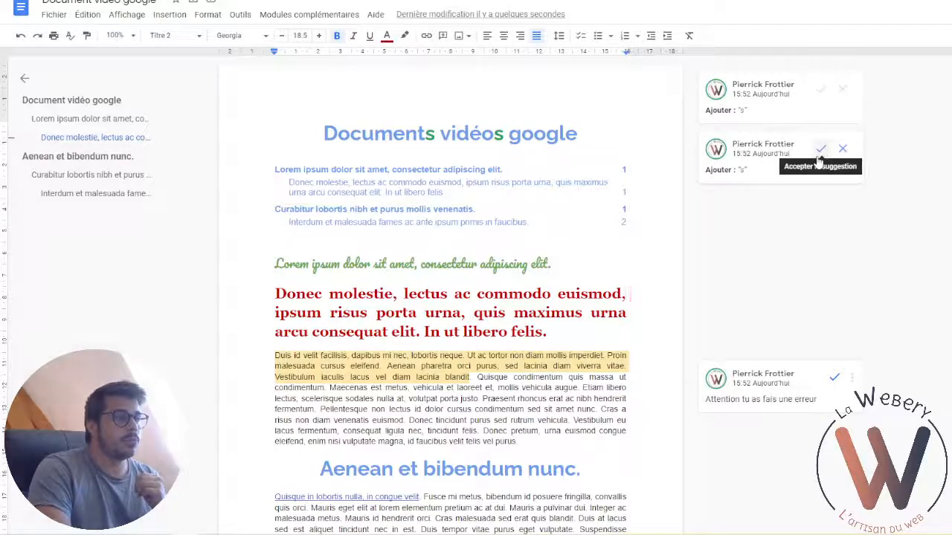
Accept the suggested "s" in "Documents" and reject the suggested "s" in "vidéos" in the main title
click(820, 93)
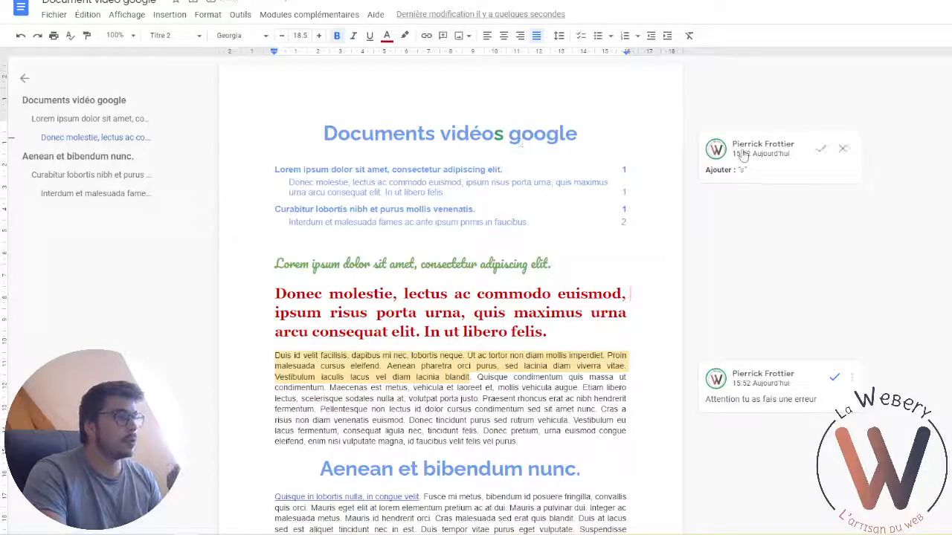
click(840, 153)
scroll(775, 200, down, 3)
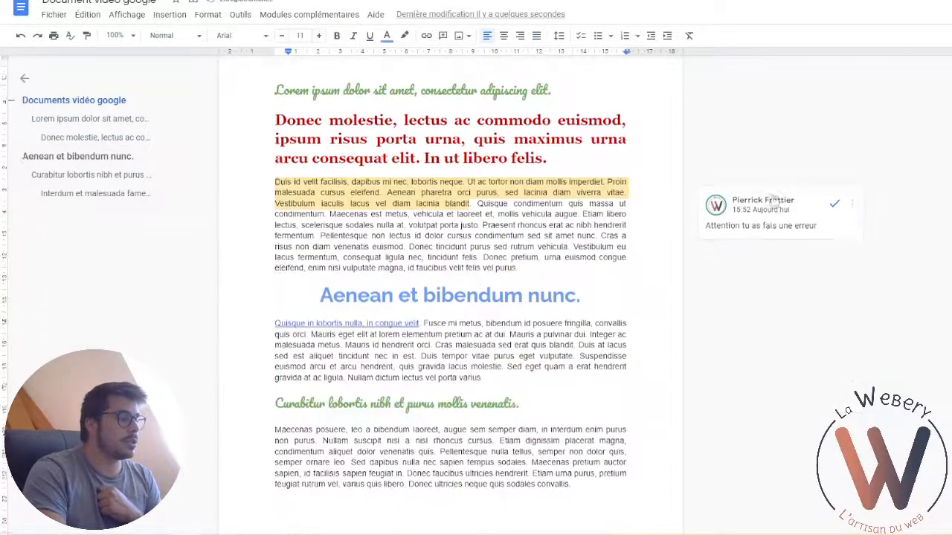
scroll(775, 199, up, 3)
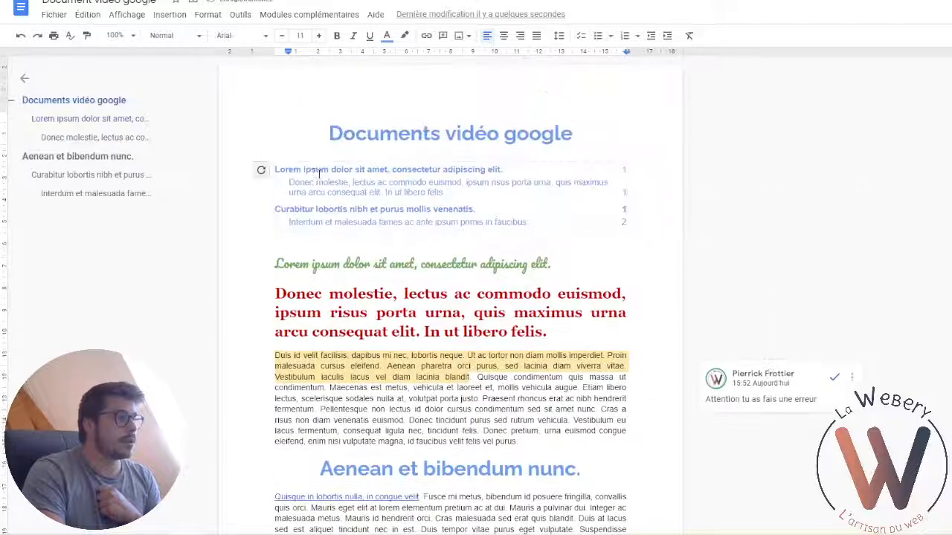
Suggest deleting the "s" at the end of "Documents" in the main title
click(441, 134)
key(BackSpace)
scroll(462, 154, down, 1)
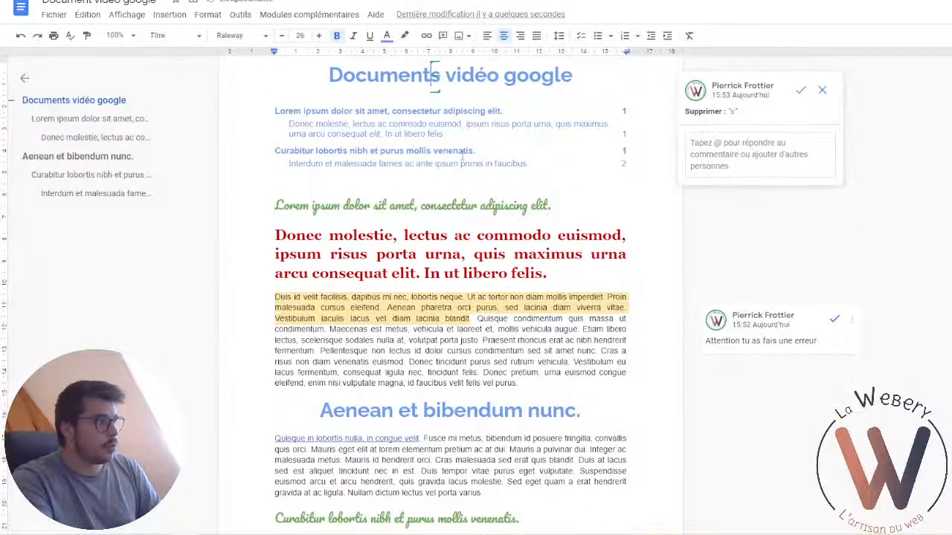
Switch the document to editing mode and accept the suggested deletion of the "s" in the main title
click(949, 36)
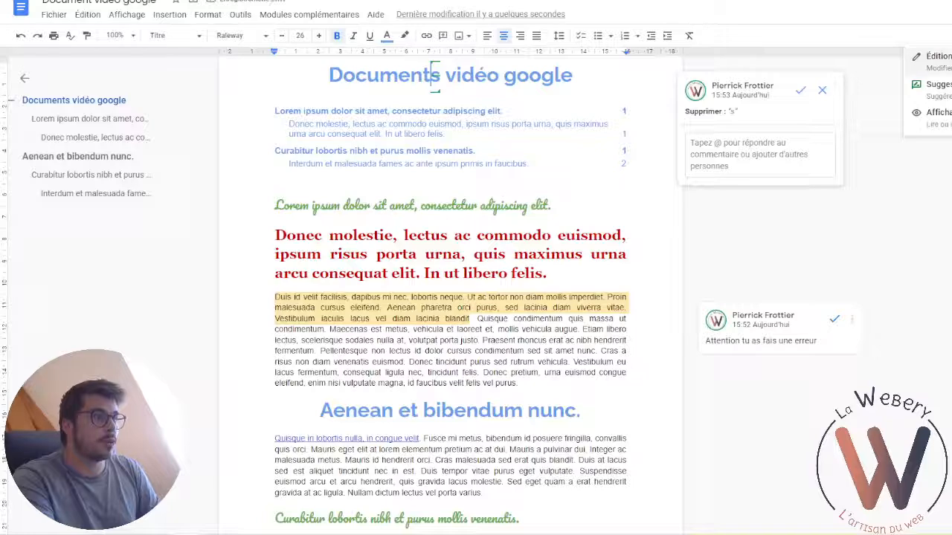
click(940, 61)
click(847, 155)
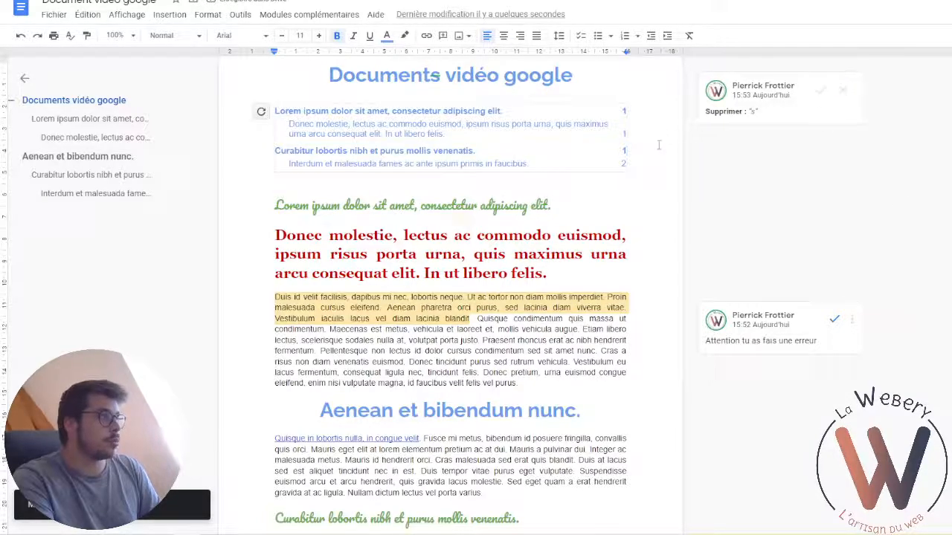
scroll(658, 145, up, 1)
click(435, 135)
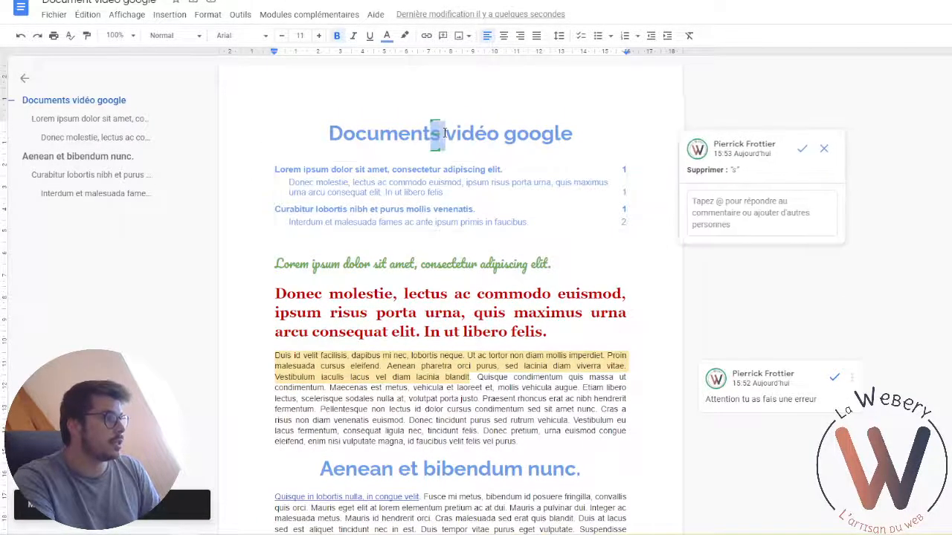
click(807, 150)
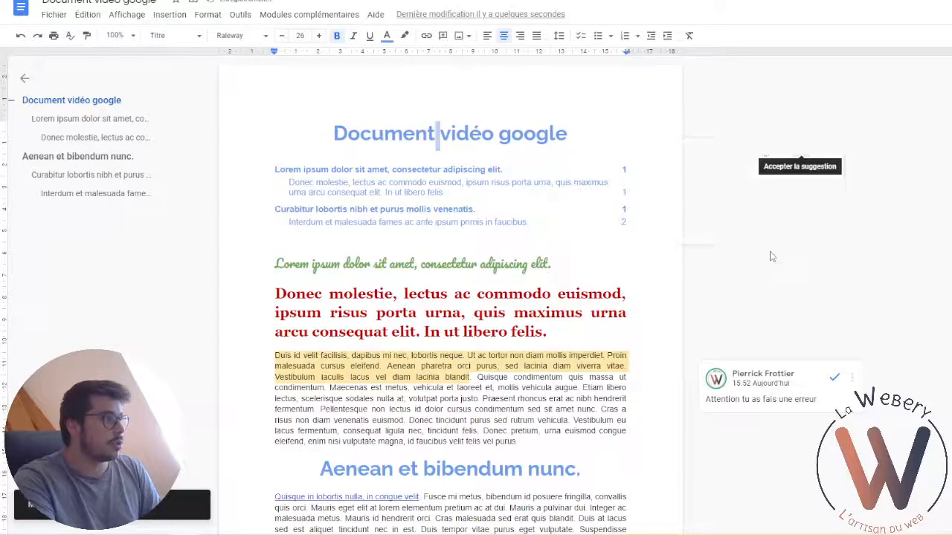
Suggest replacing "a nisl rhoncus cursus" with "bonjour à tous" in the paragraph under "Curabitur lobortis nibh et purus mollis venenatis."
scroll(821, 250, down, 2)
scroll(821, 249, down, 6)
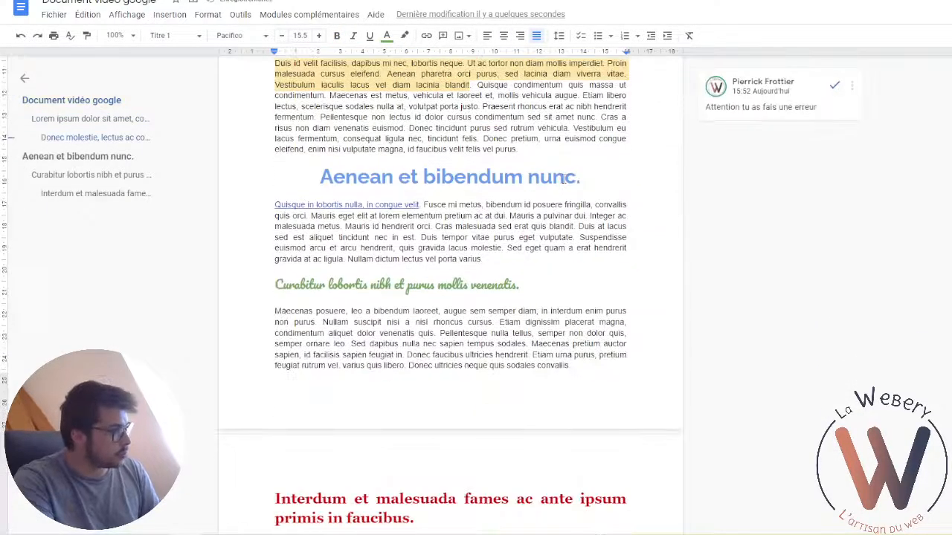
scroll(467, 179, up, 1)
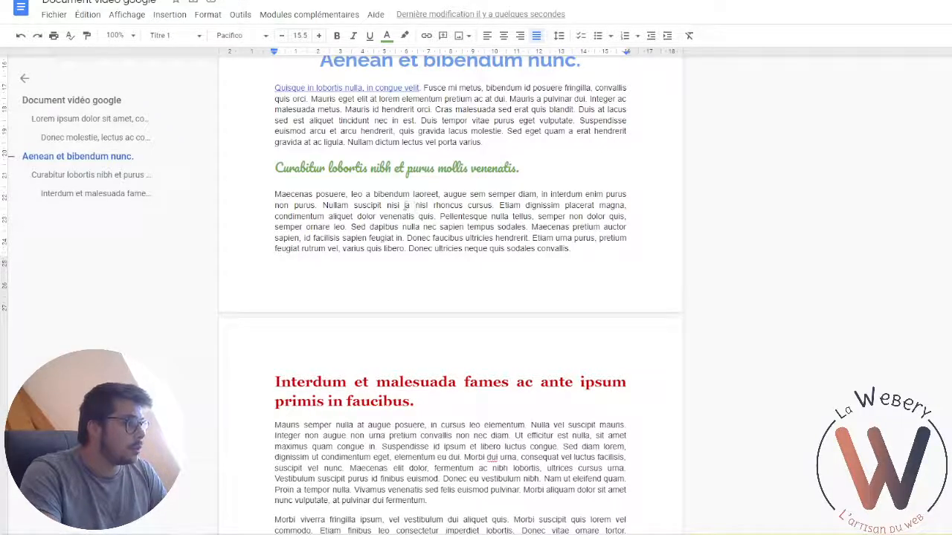
drag(405, 206, 492, 206)
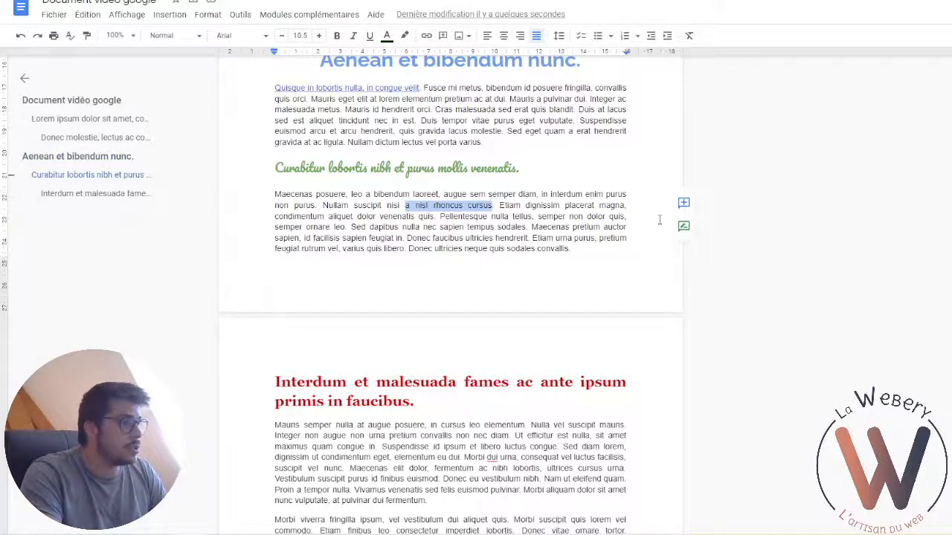
click(683, 226)
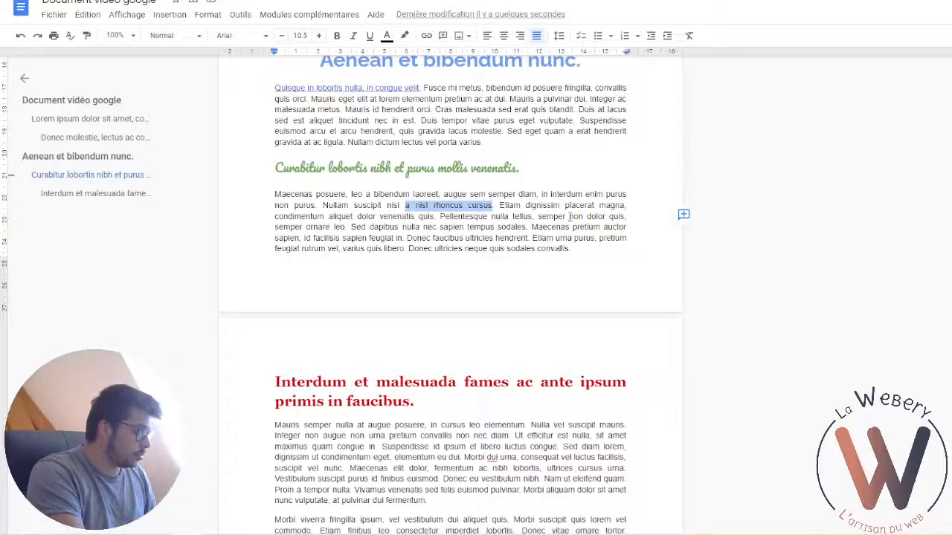
text(bonjour)
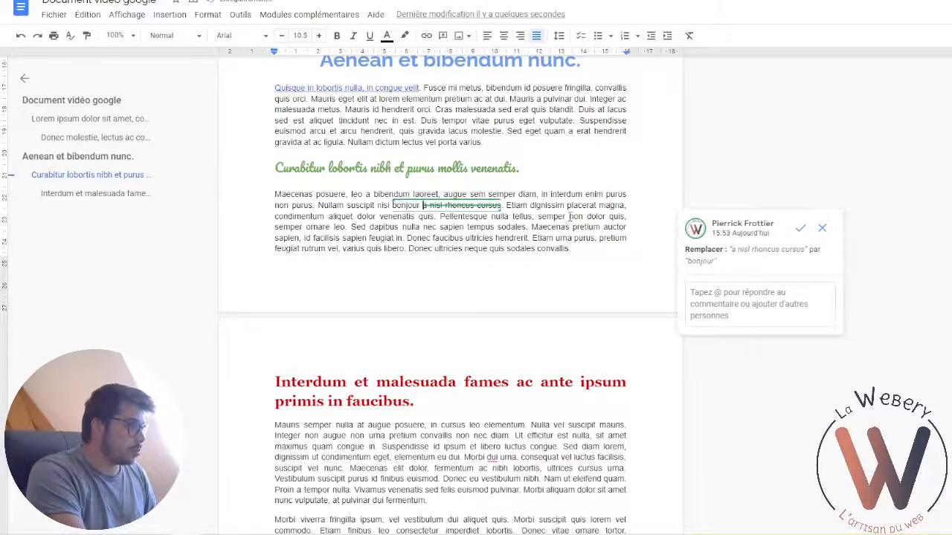
text( à tous)
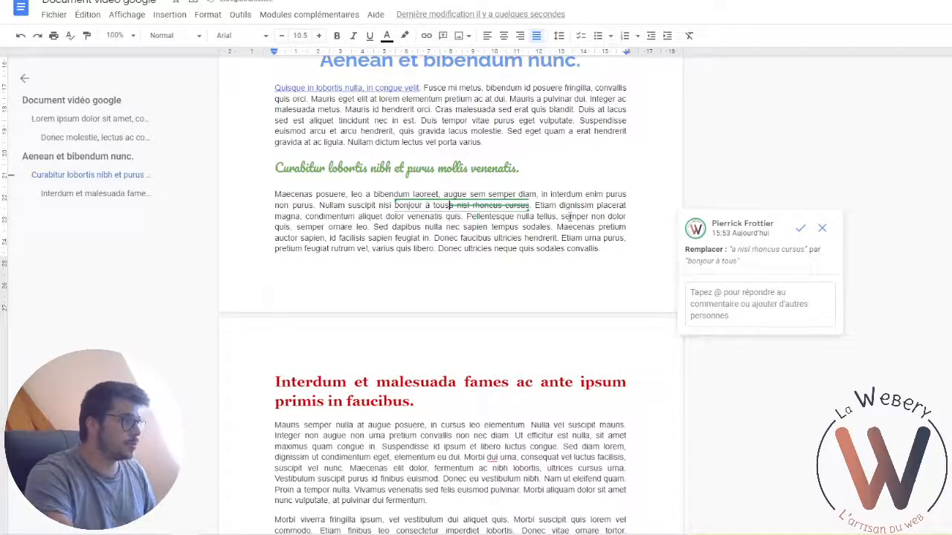
click(571, 216)
click(796, 371)
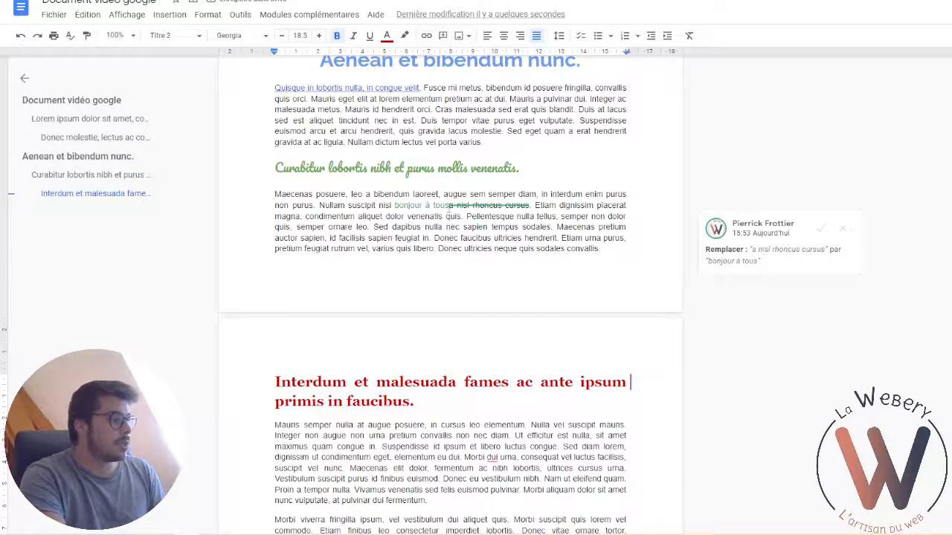
Accept the suggested replacement "bonjour à tous", and undo that acceptance
drag(449, 209, 533, 215)
click(520, 230)
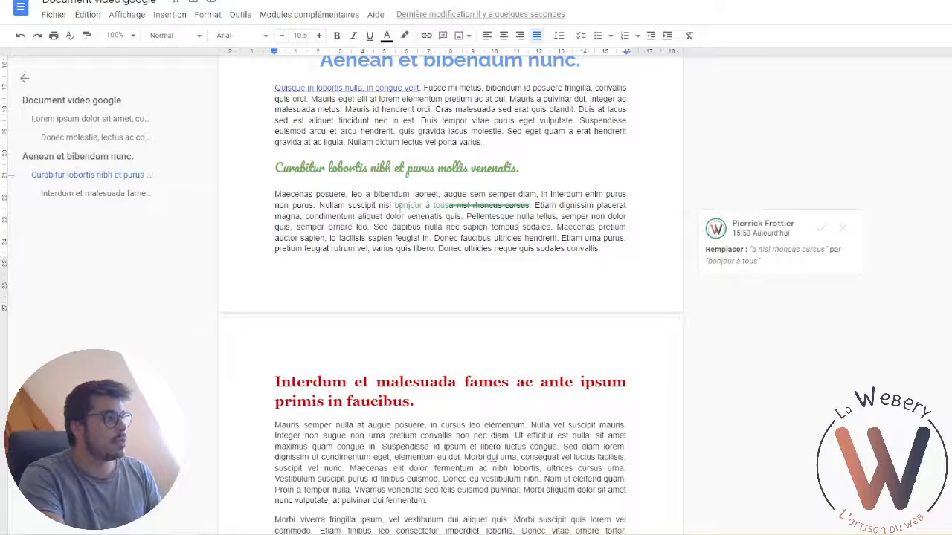
click(821, 230)
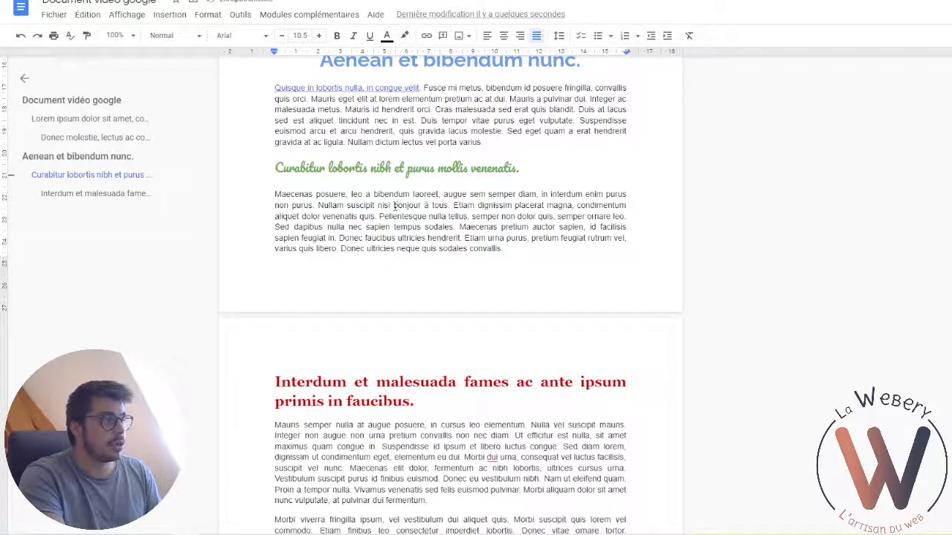
drag(393, 206, 449, 206)
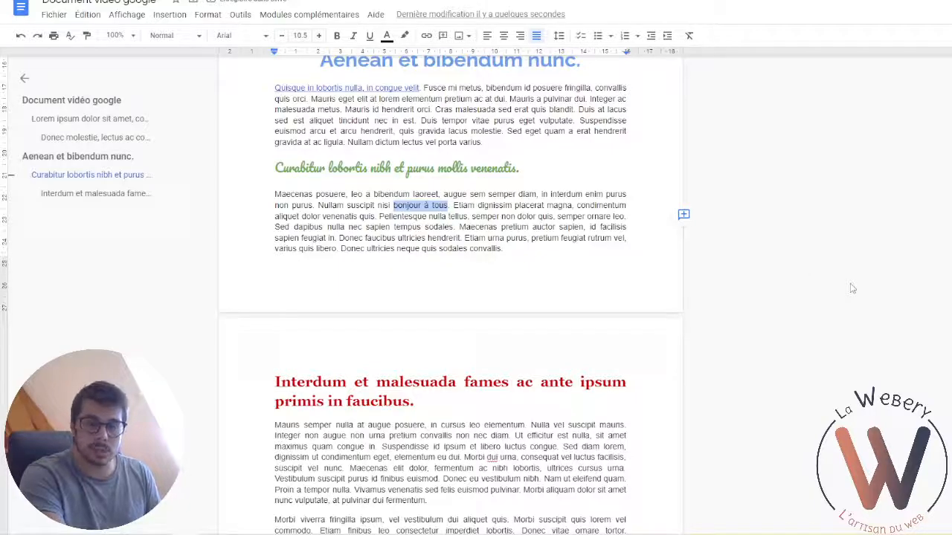
key(ctrl+z)
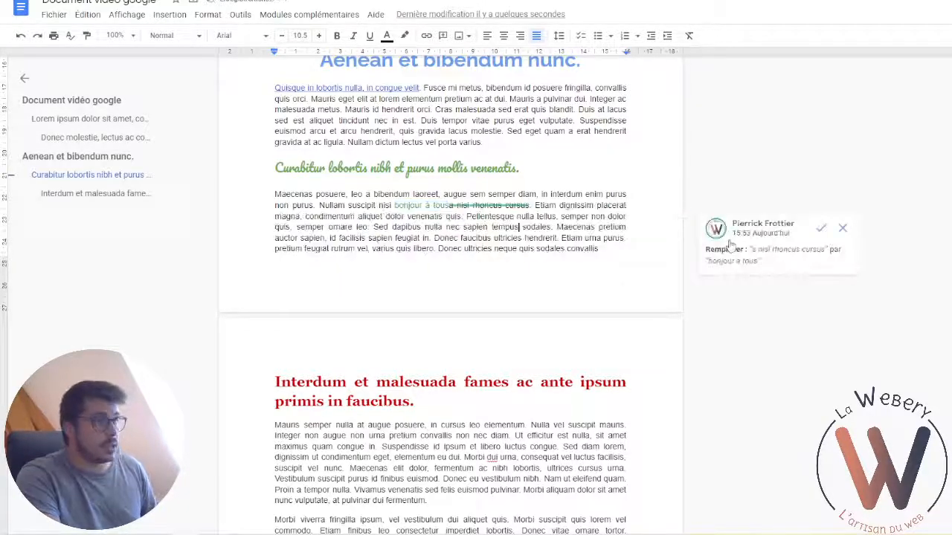
Switch the document back to editing mode and view the options of the comment "Attention tu as fais une erreur"
scroll(855, 186, up, 5)
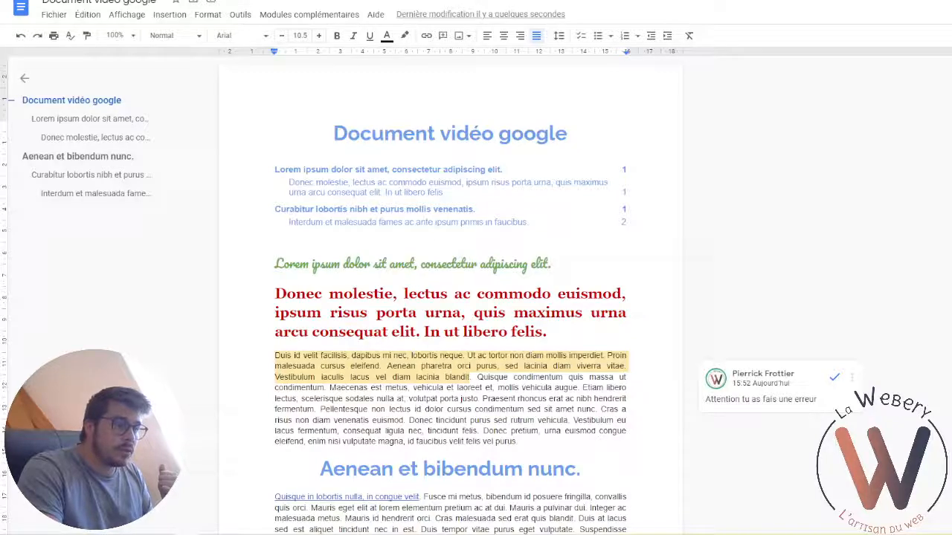
key(ctrl+alt+shift+i)
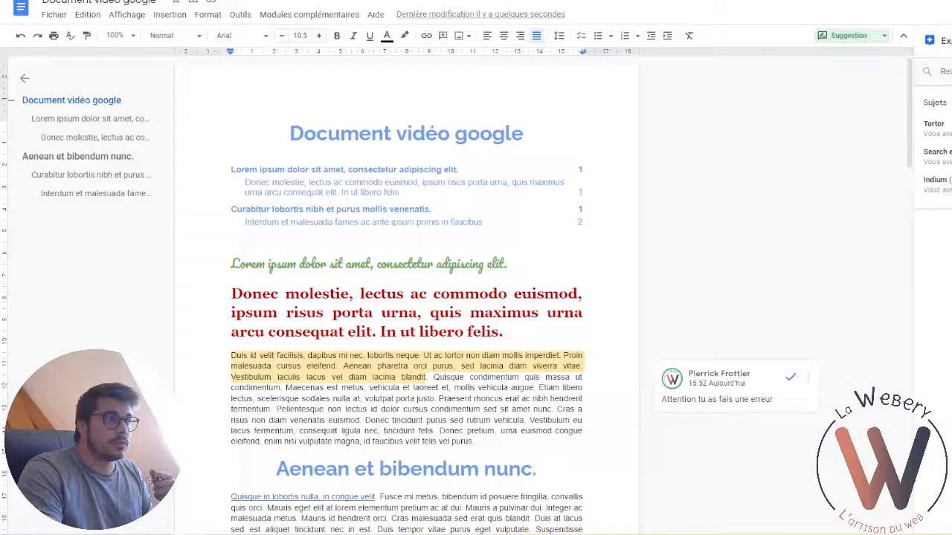
click(950, 41)
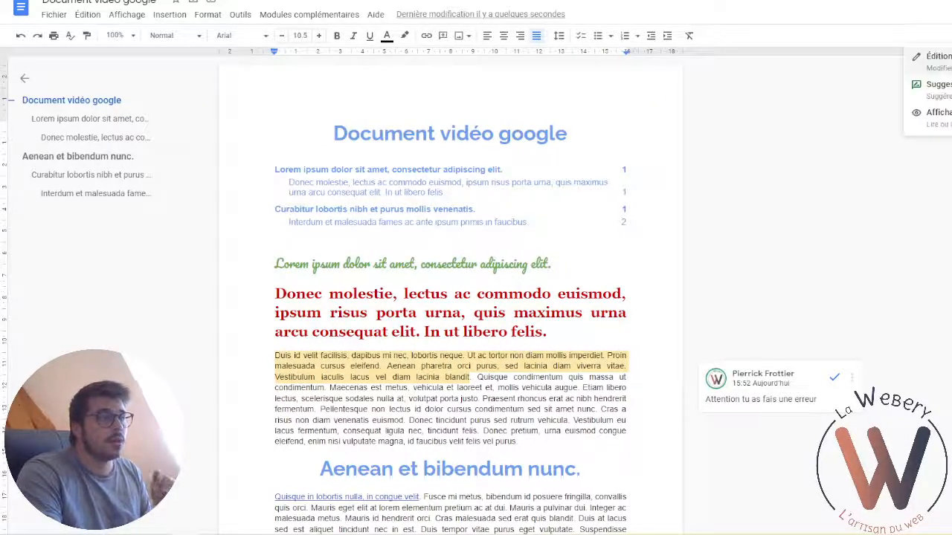
click(853, 381)
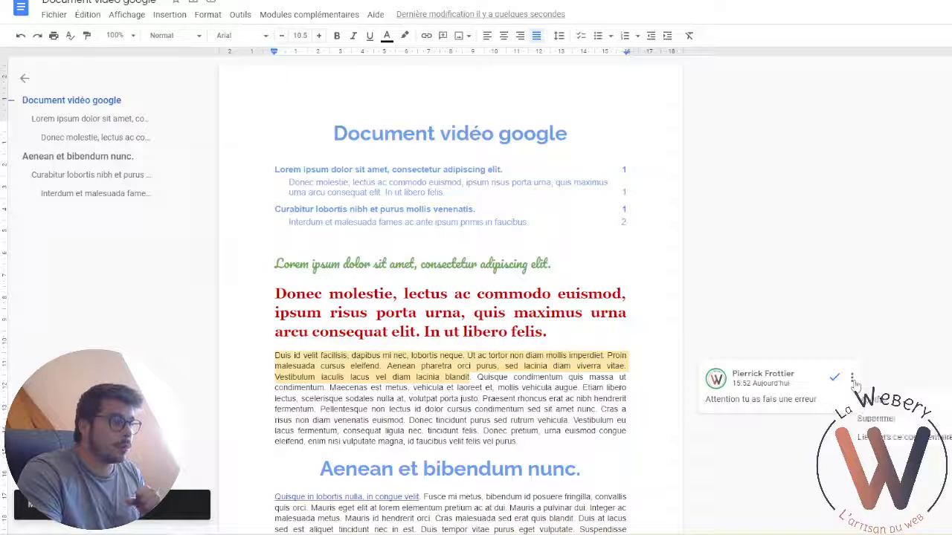
click(829, 312)
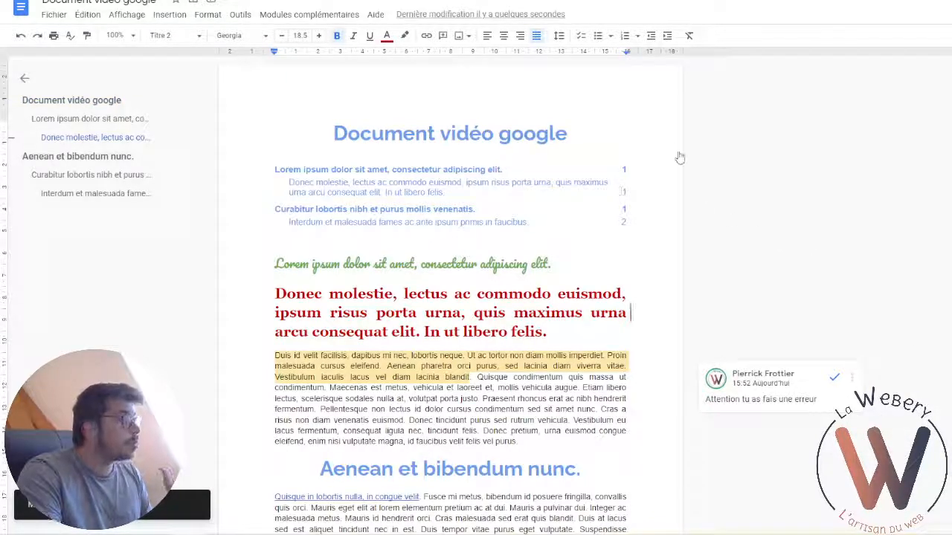